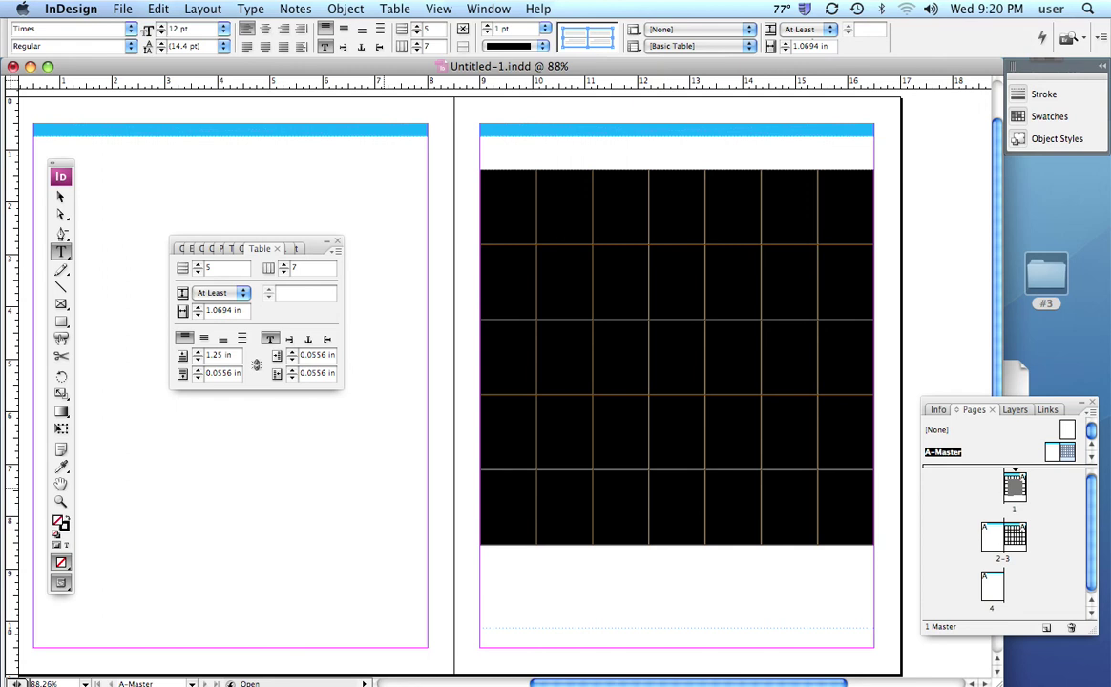
- Fill the first row of the calendar table with the yellow swatch C=0 M=0 Y=100 K=0
{"action": "key", "text": "super+shift+a"}
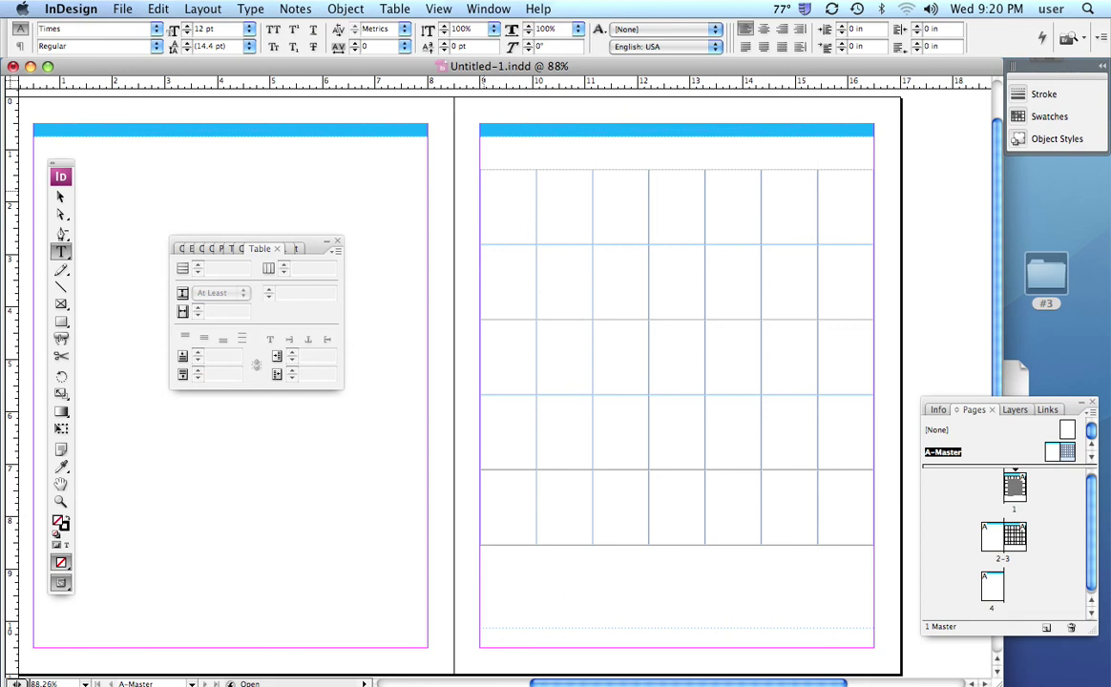
{"action": "left_click_drag", "start_coordinate": [491, 202], "coordinate": [849, 186]}
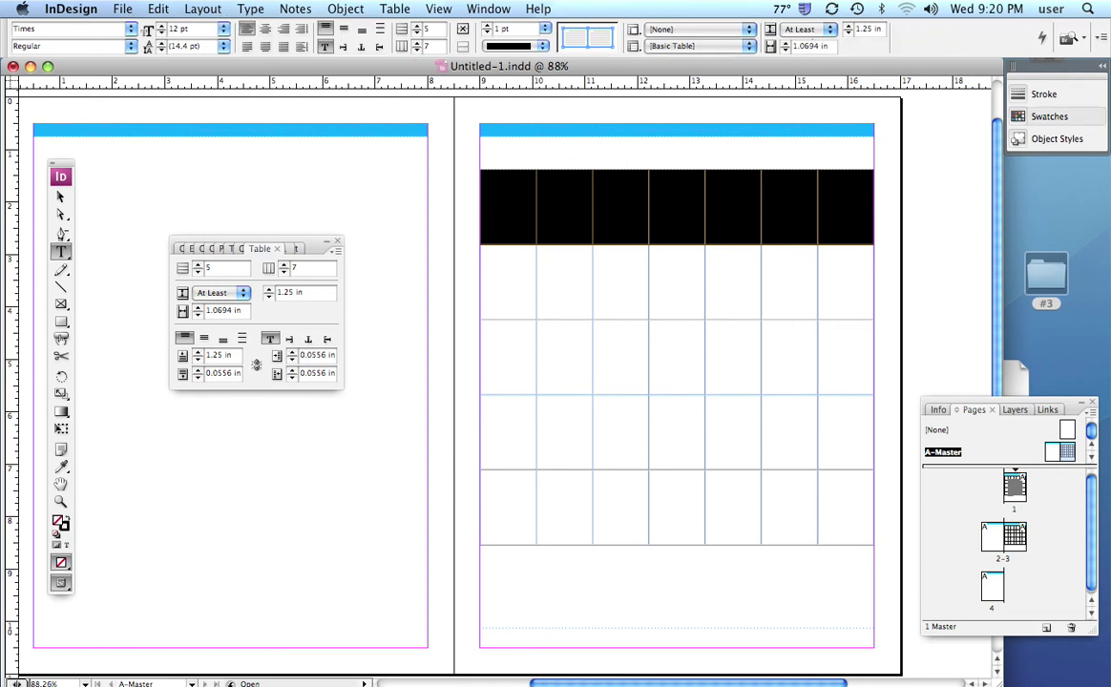
{"action": "left_click", "coordinate": [1048, 115]}
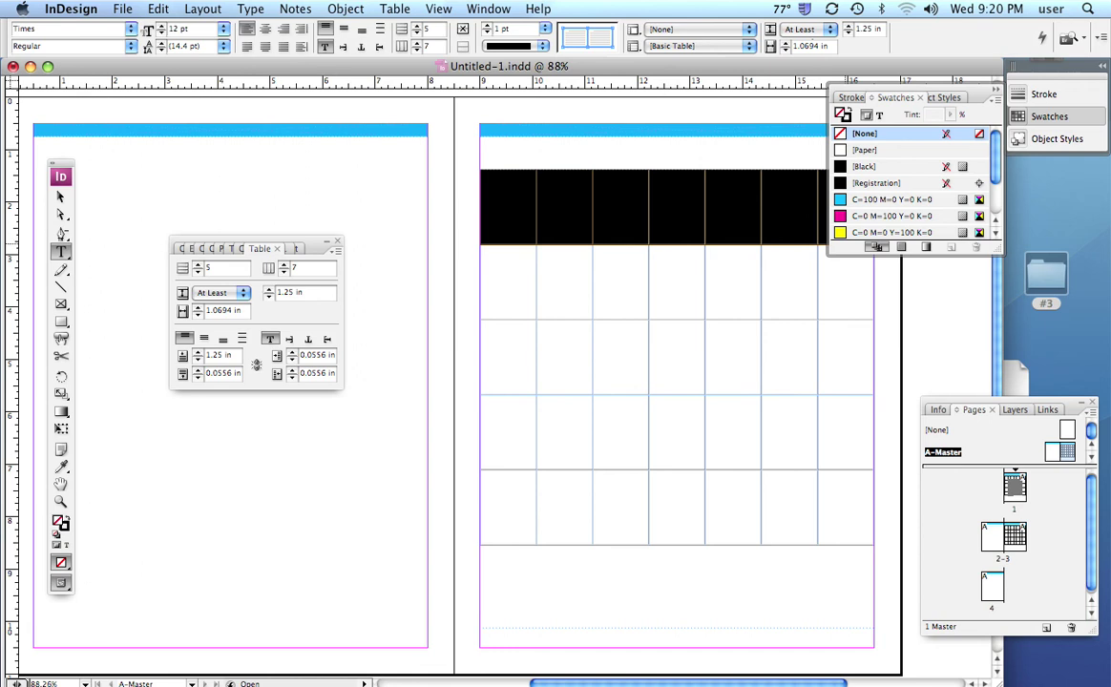
{"action": "left_click", "coordinate": [892, 232]}
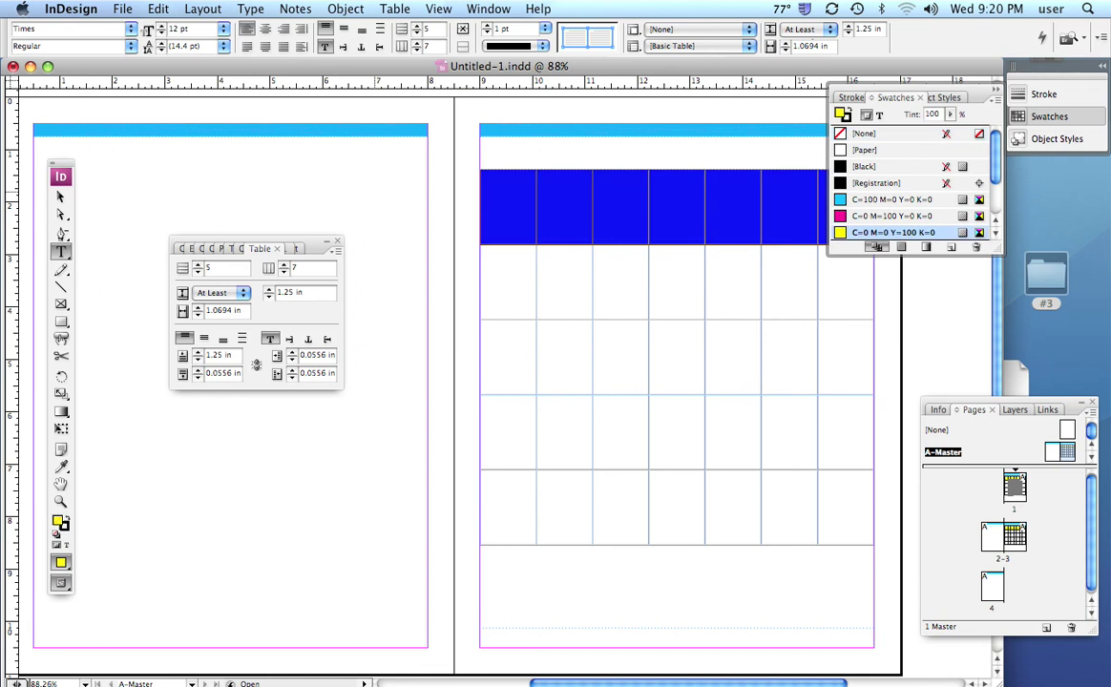
{"action": "key", "text": "super+shift+a"}
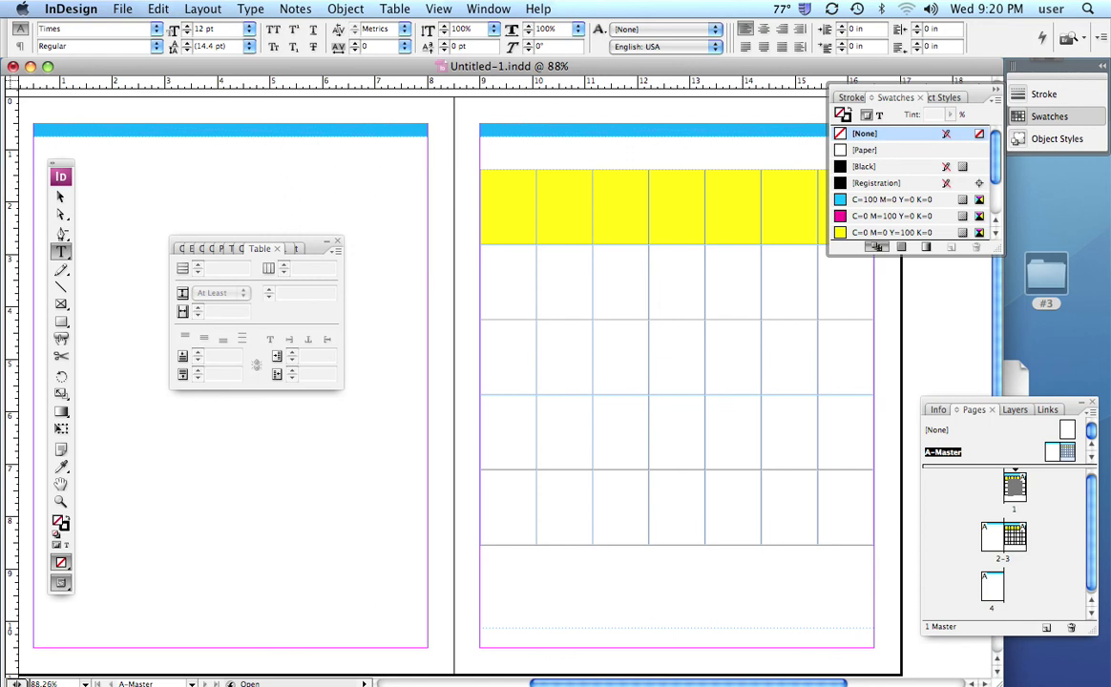
{"action": "left_click", "coordinate": [395, 10]}
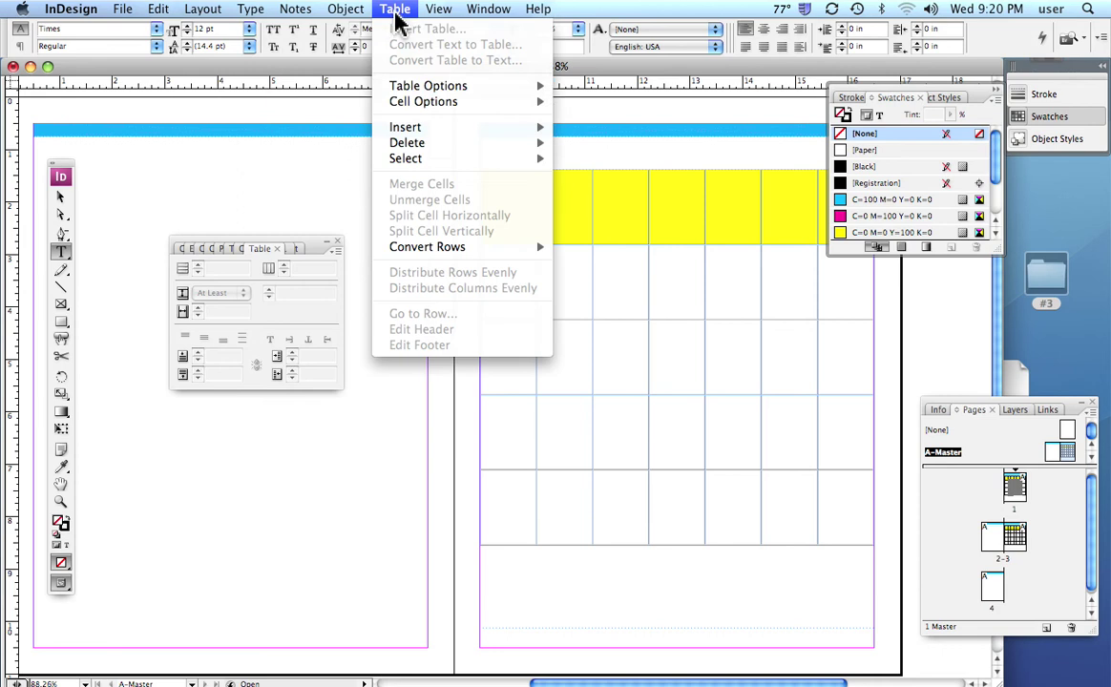
{"action": "mouse_move", "coordinate": [416, 109]}
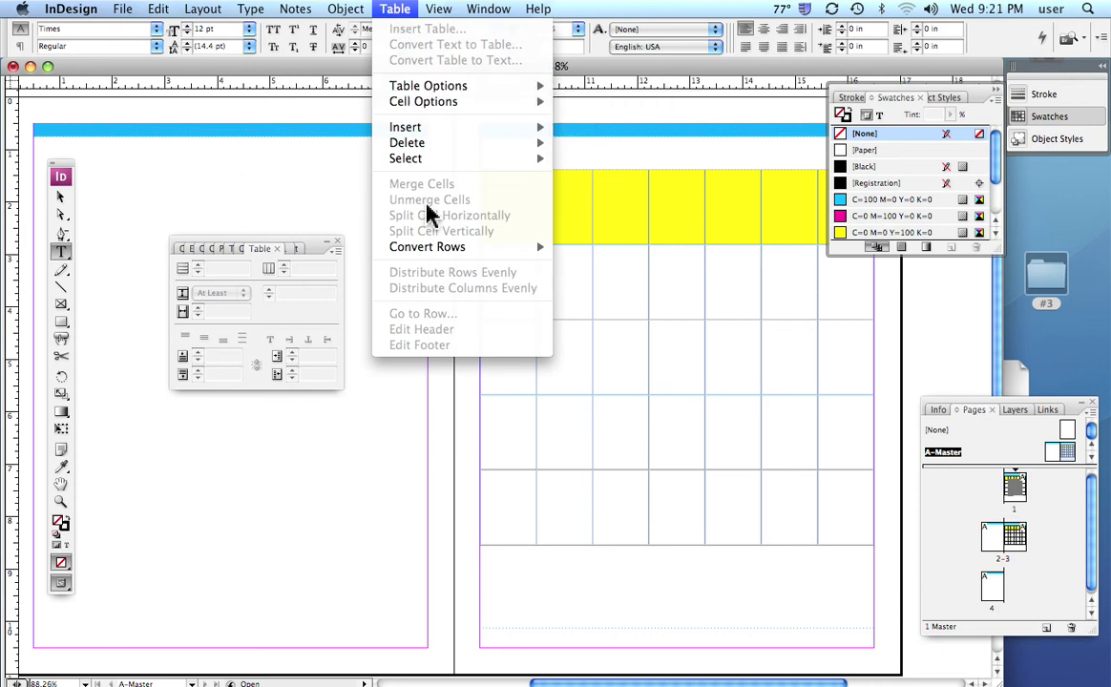
{"action": "left_click", "coordinate": [652, 225]}
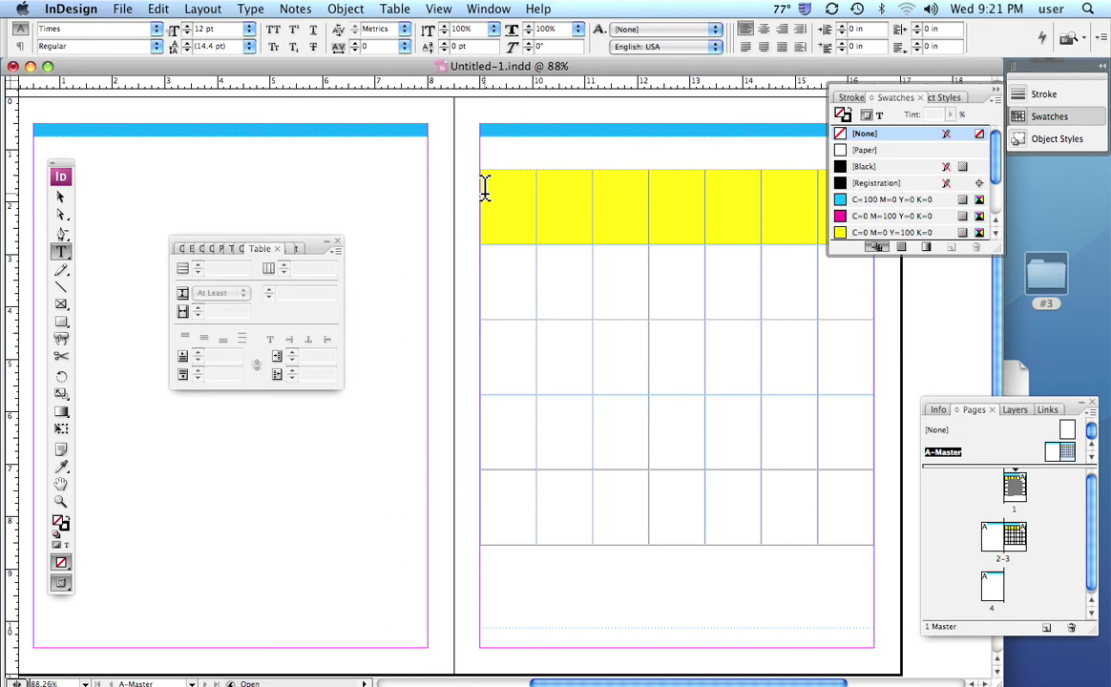
- Open the Strokes and Fills cell options for all table cells and exclude the vertical lines, leaving only the horizontal ones selected
{"action": "left_click_drag", "start_coordinate": [484, 188], "coordinate": [870, 589]}
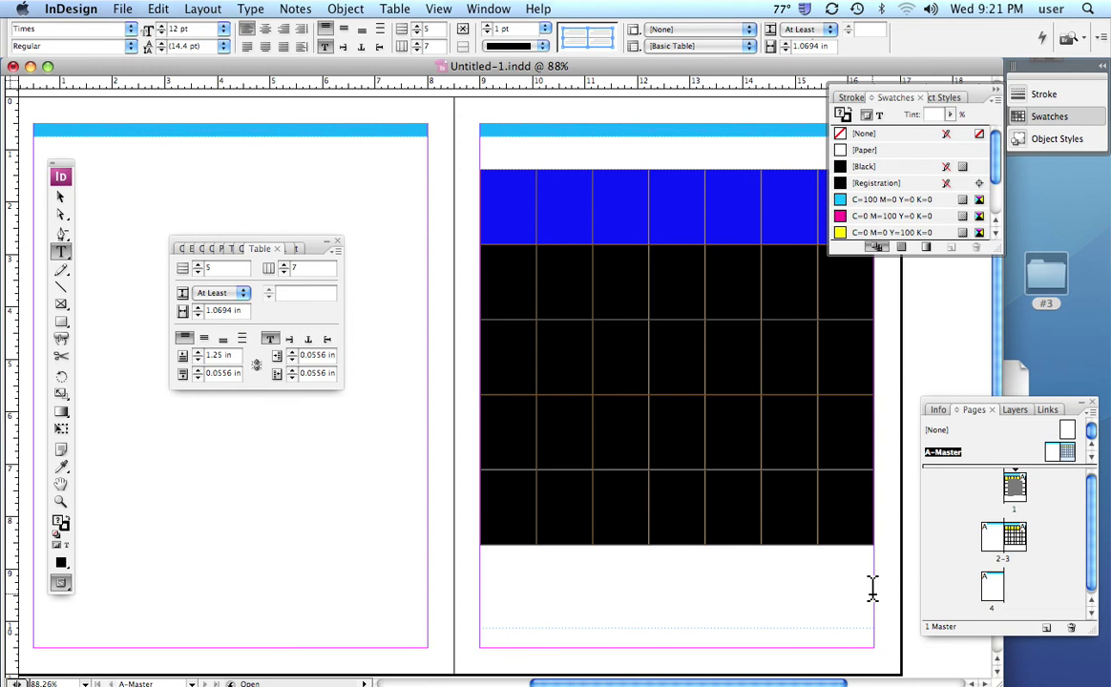
{"action": "left_click", "coordinate": [395, 12]}
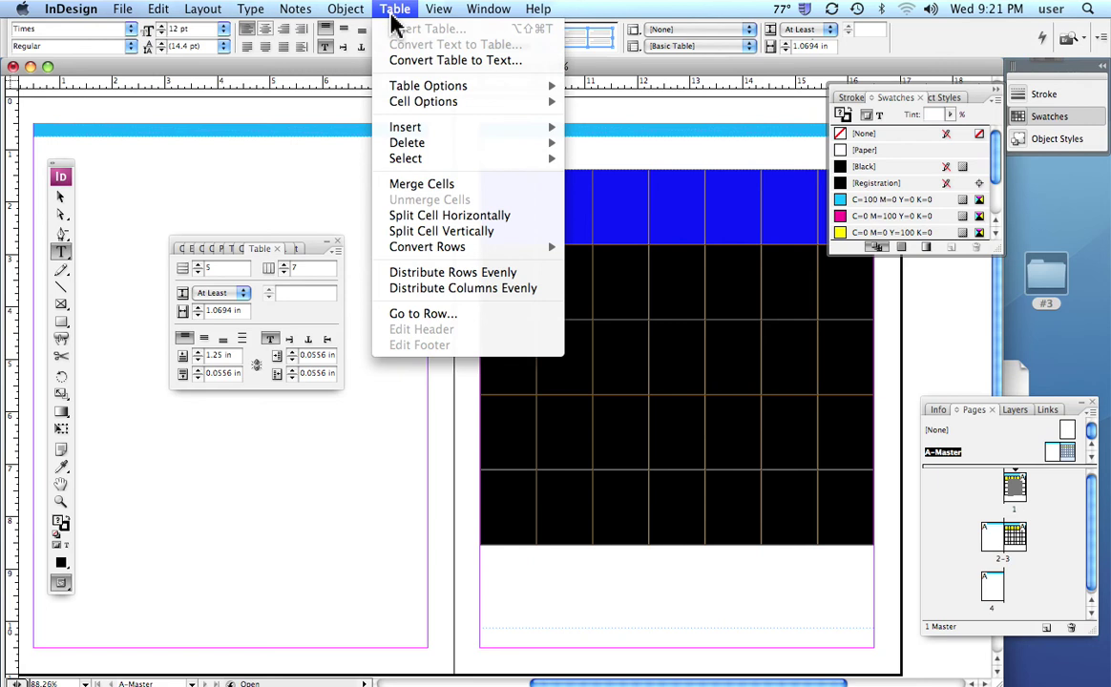
{"action": "mouse_move", "coordinate": [418, 102]}
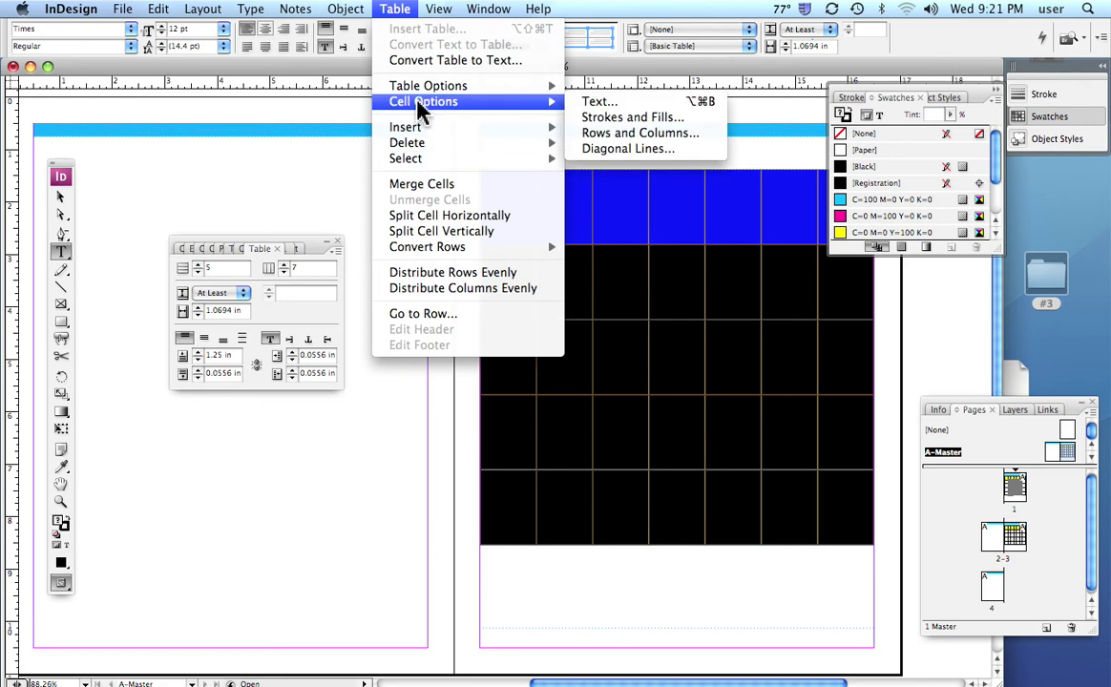
{"action": "left_click", "coordinate": [622, 118]}
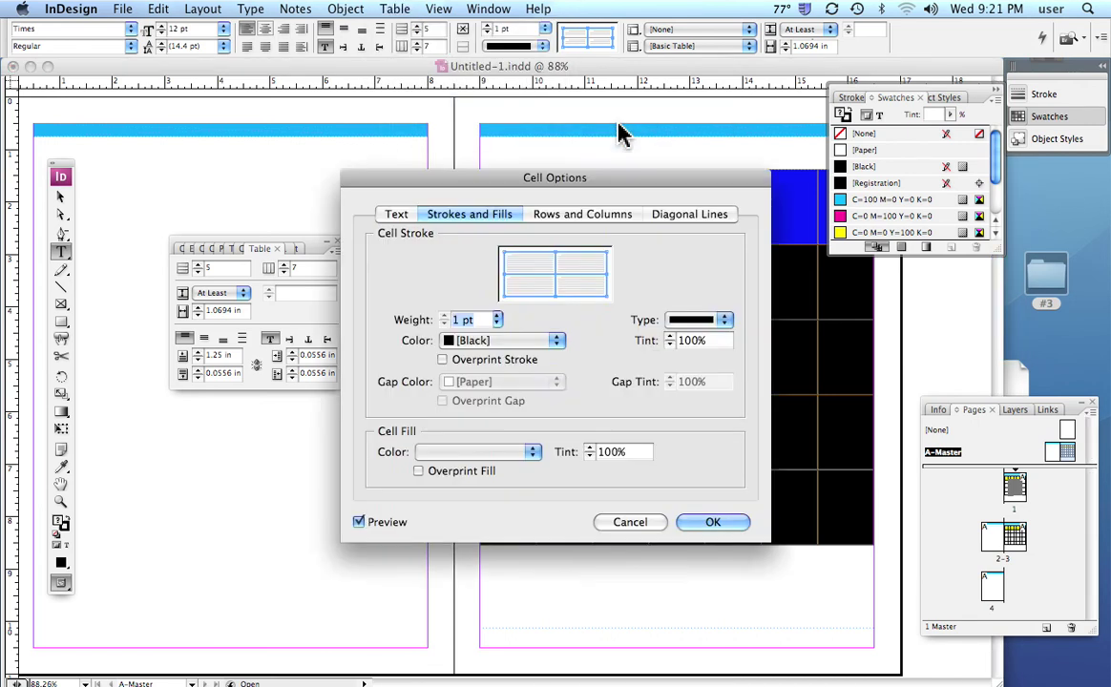
{"action": "mouse_move", "coordinate": [457, 184]}
{"action": "left_mouse_down"}
{"action": "mouse_move", "coordinate": [129, 167]}
{"action": "mouse_move", "coordinate": [164, 116]}
{"action": "left_mouse_up"}
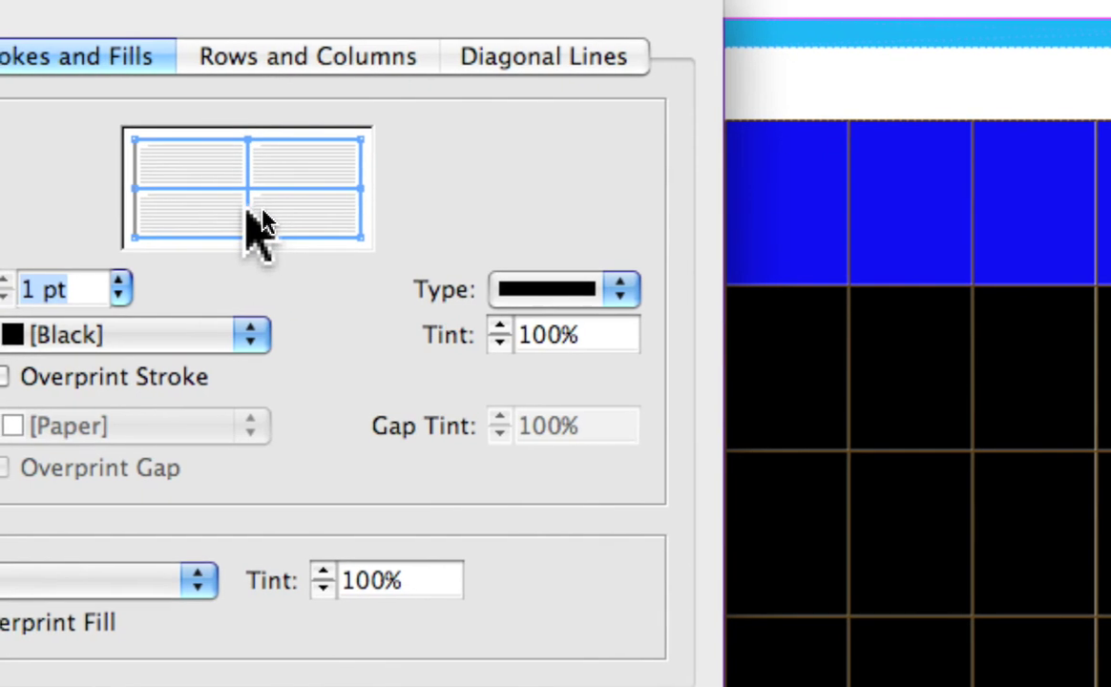
{"action": "left_click", "coordinate": [245, 212]}
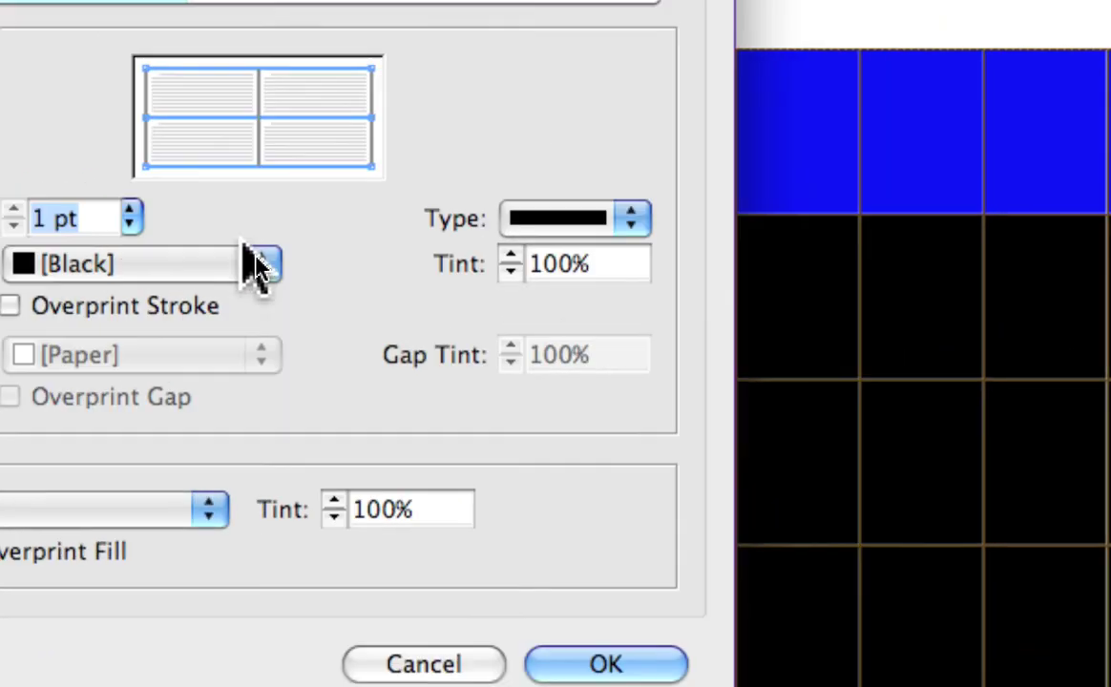
- Give the table's horizontal strokes the red color C=15 M=100 Y=100 K=0 and a 5 pt weight, and deselect the table
{"action": "left_click", "coordinate": [253, 256]}
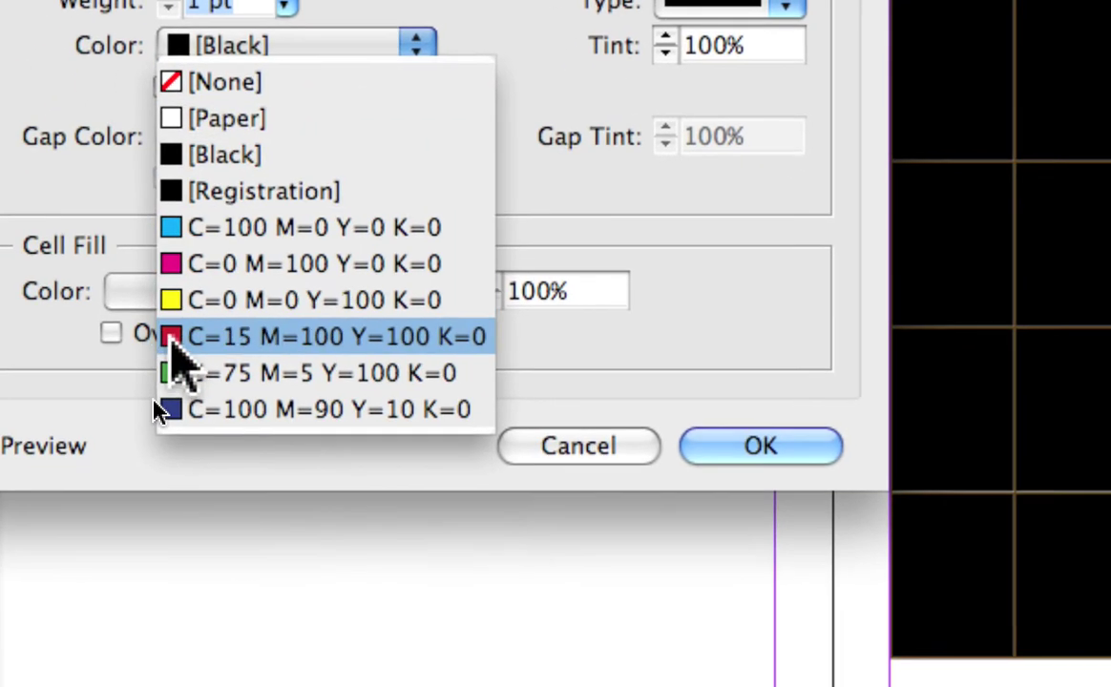
{"action": "left_click", "coordinate": [172, 336]}
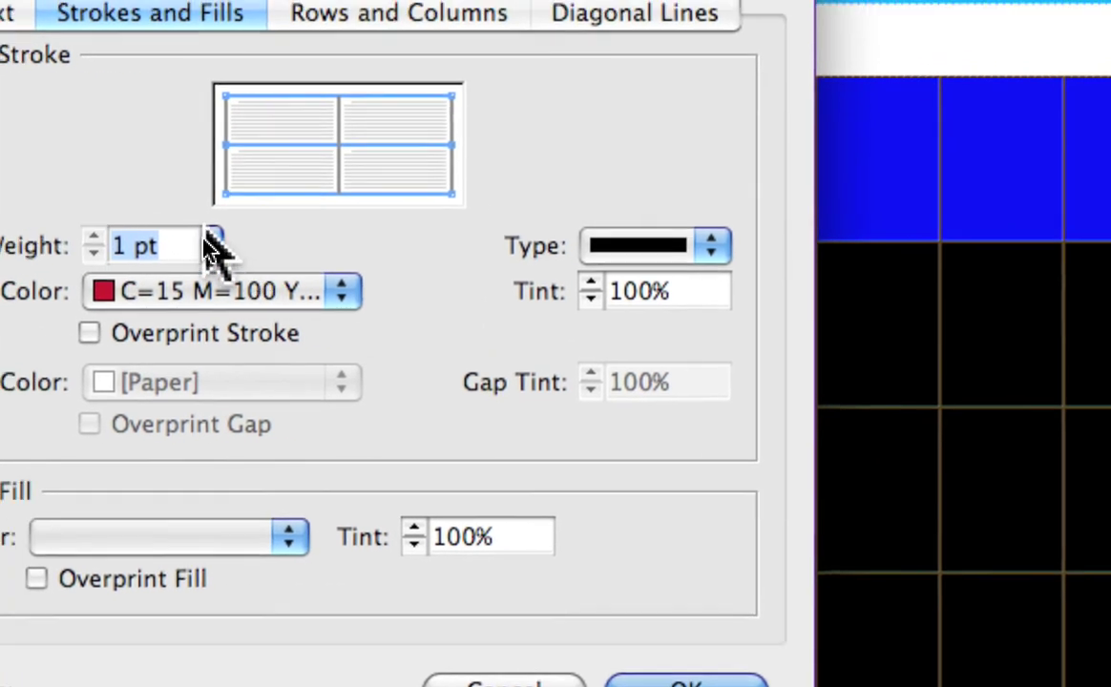
{"action": "left_click", "coordinate": [286, 241]}
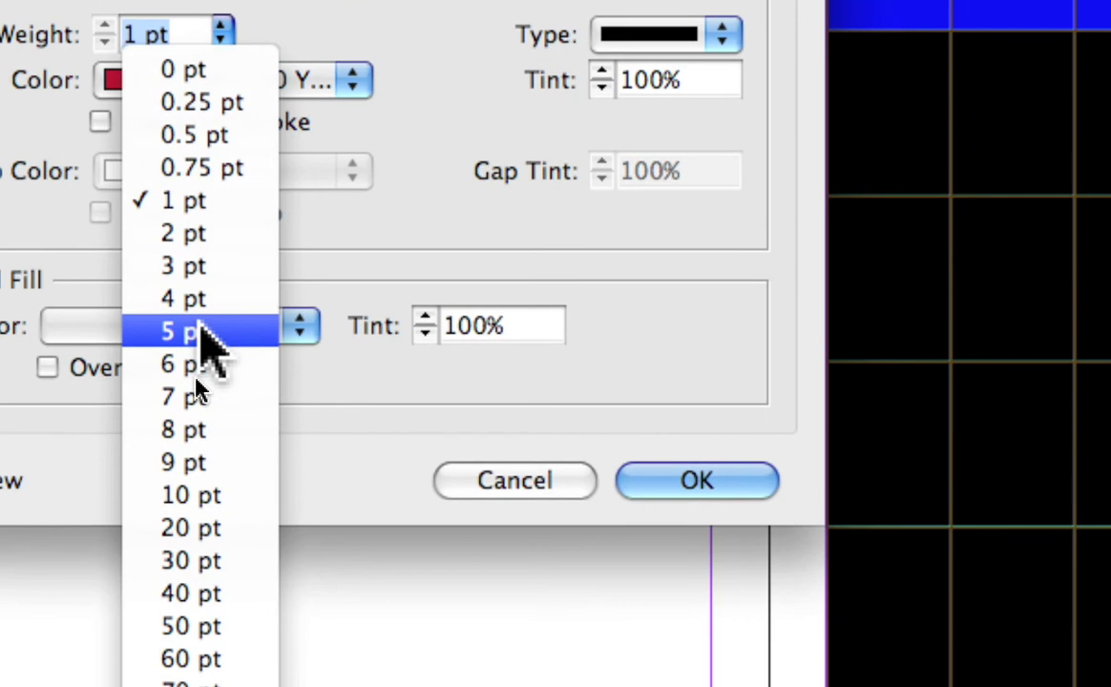
{"action": "left_click", "coordinate": [196, 324]}
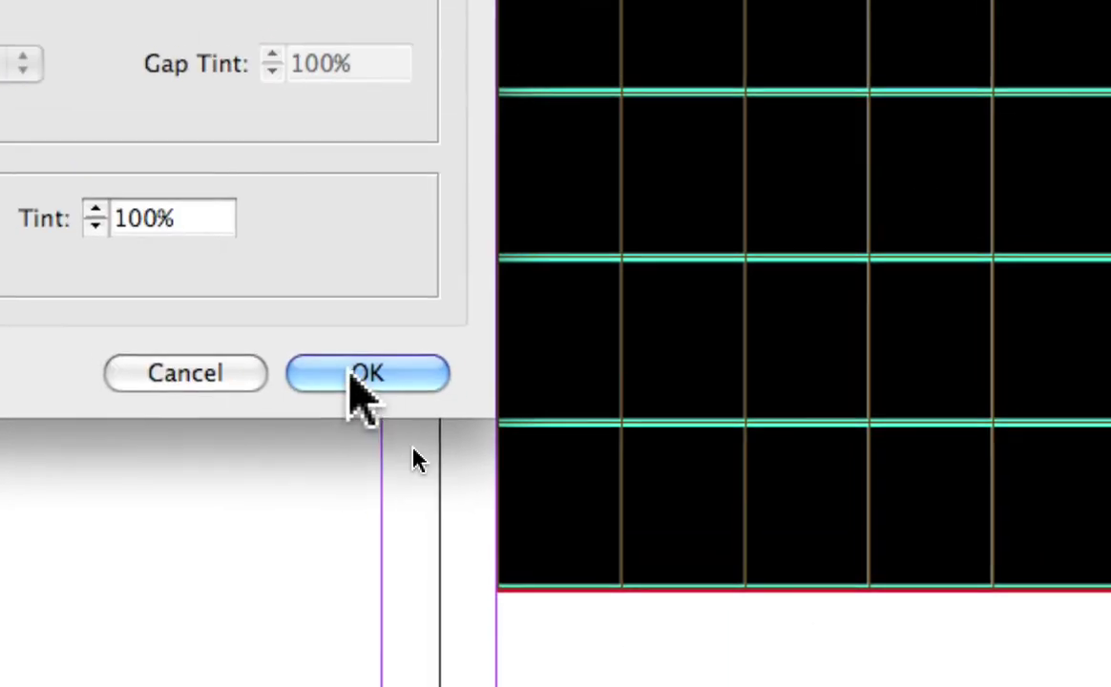
{"action": "left_click", "coordinate": [362, 377]}
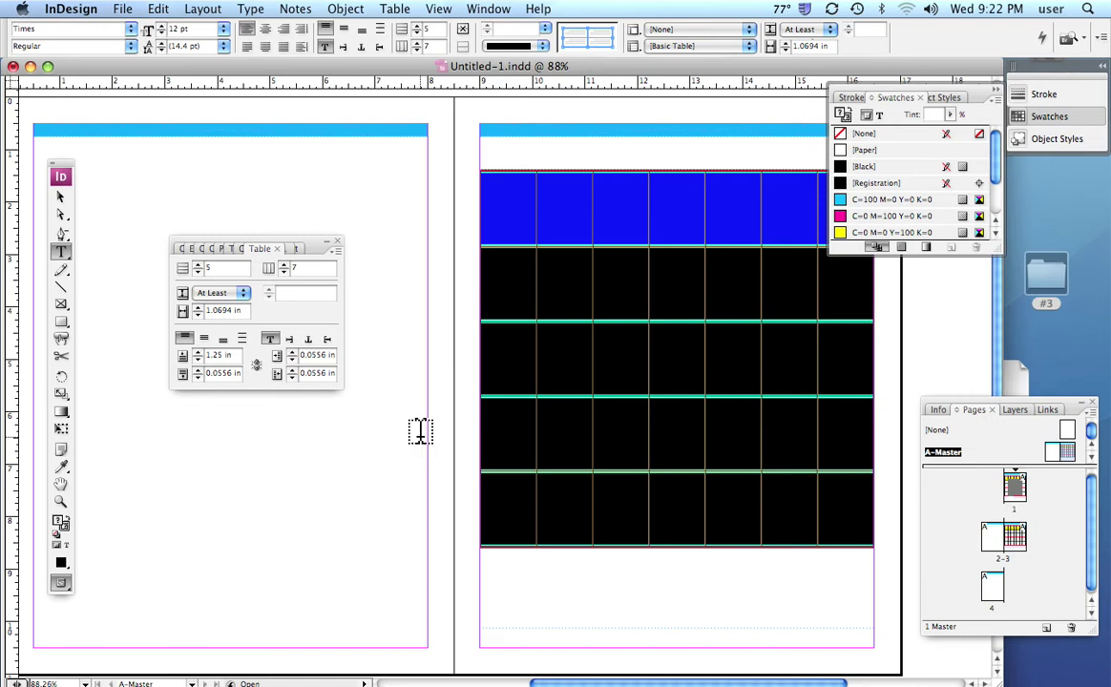
{"action": "left_click", "coordinate": [420, 432]}
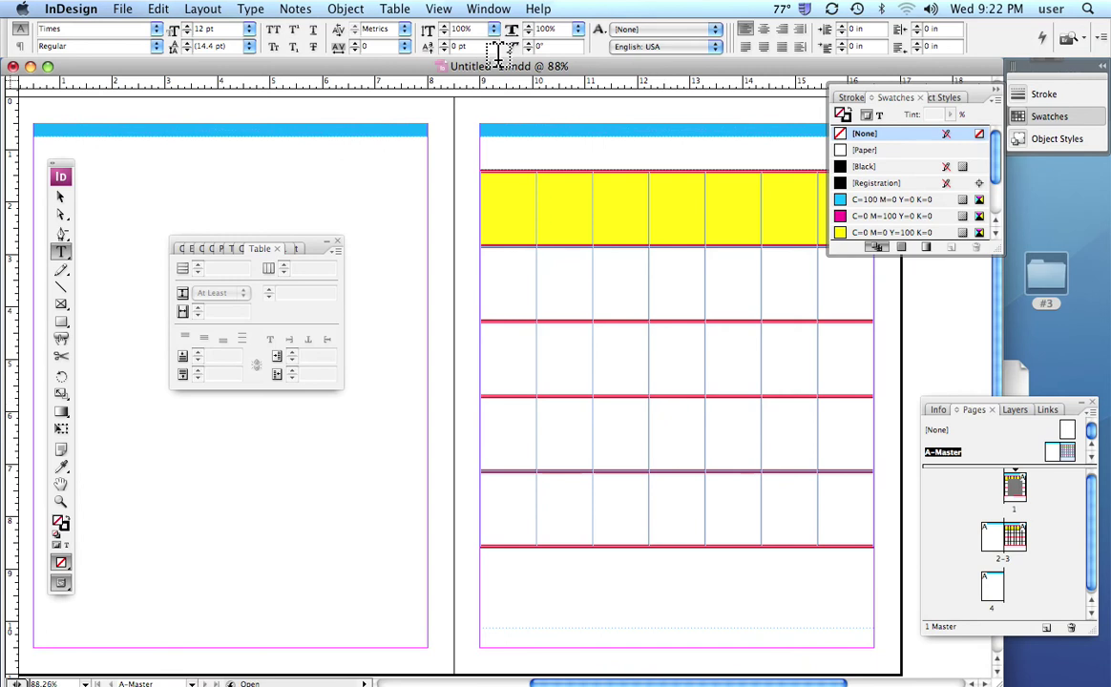
- Hide the frame edges and switch the guides off and back on to check the table's strokes
{"action": "left_click", "coordinate": [441, 10]}
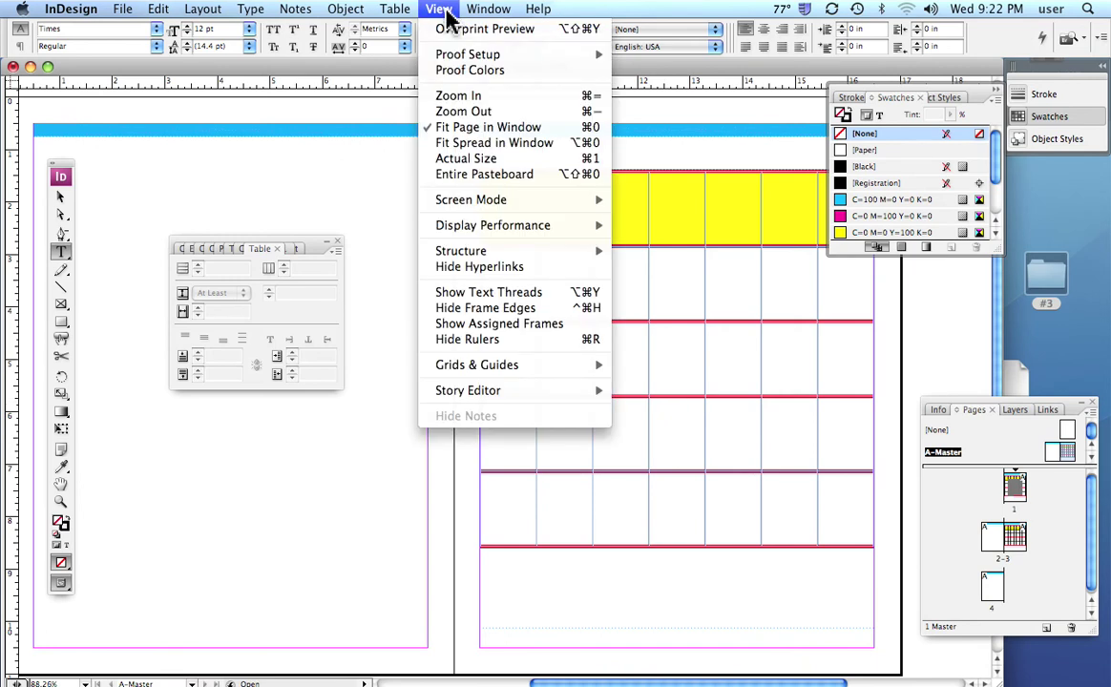
{"action": "left_click", "coordinate": [472, 308]}
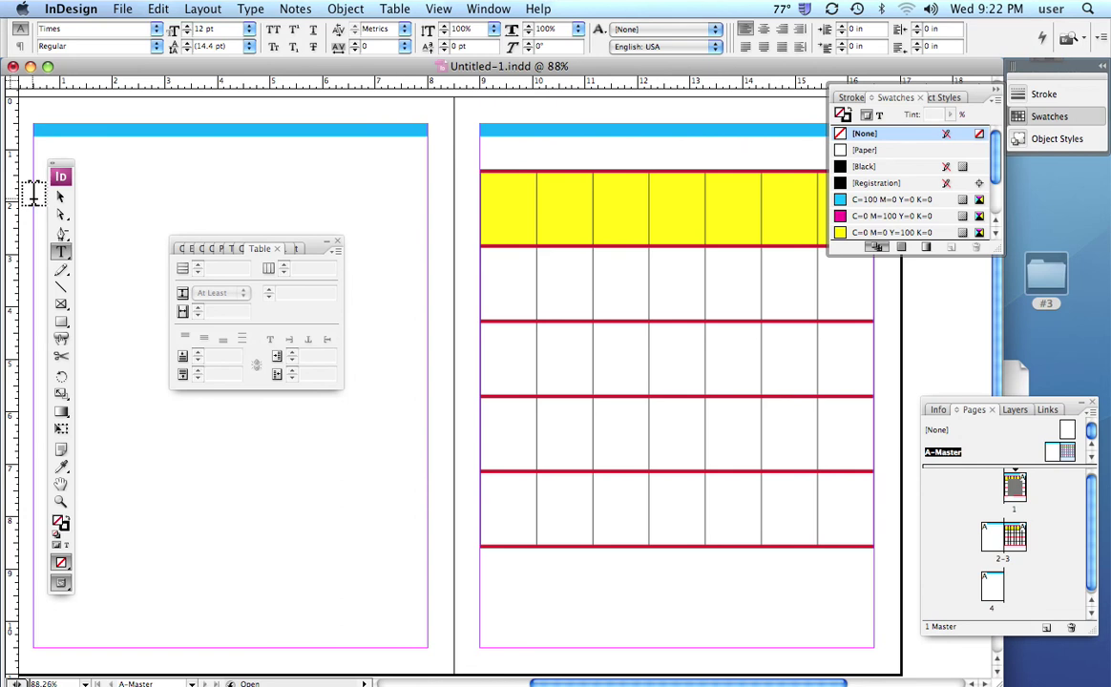
{"action": "left_click", "coordinate": [60, 197]}
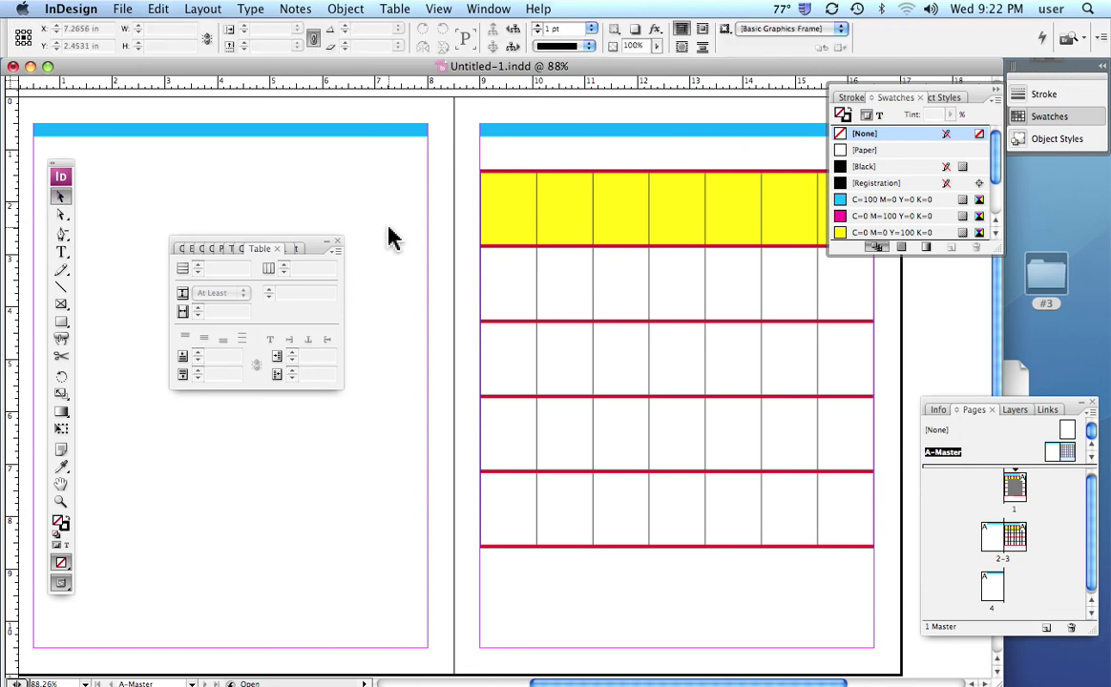
{"action": "key", "text": "super+semicolon"}
{"action": "key", "text": "super+semicolon"}
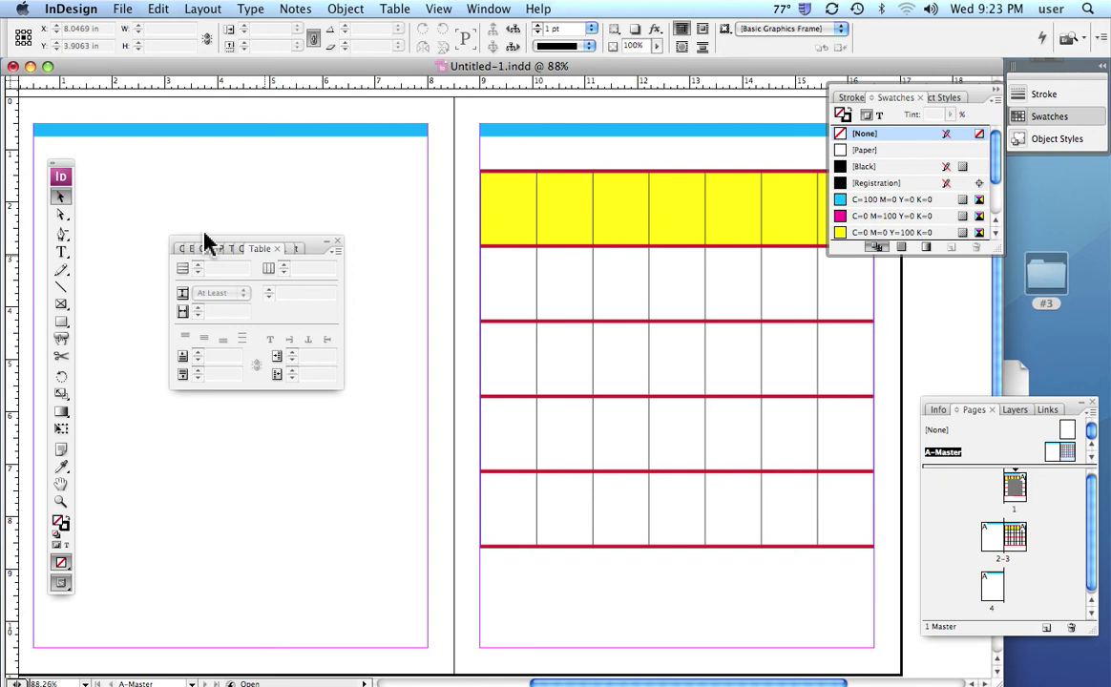
- Dock the floating Table palette group together with the Stroke, Swatches and Object Styles palettes
{"action": "left_click", "coordinate": [61, 254]}
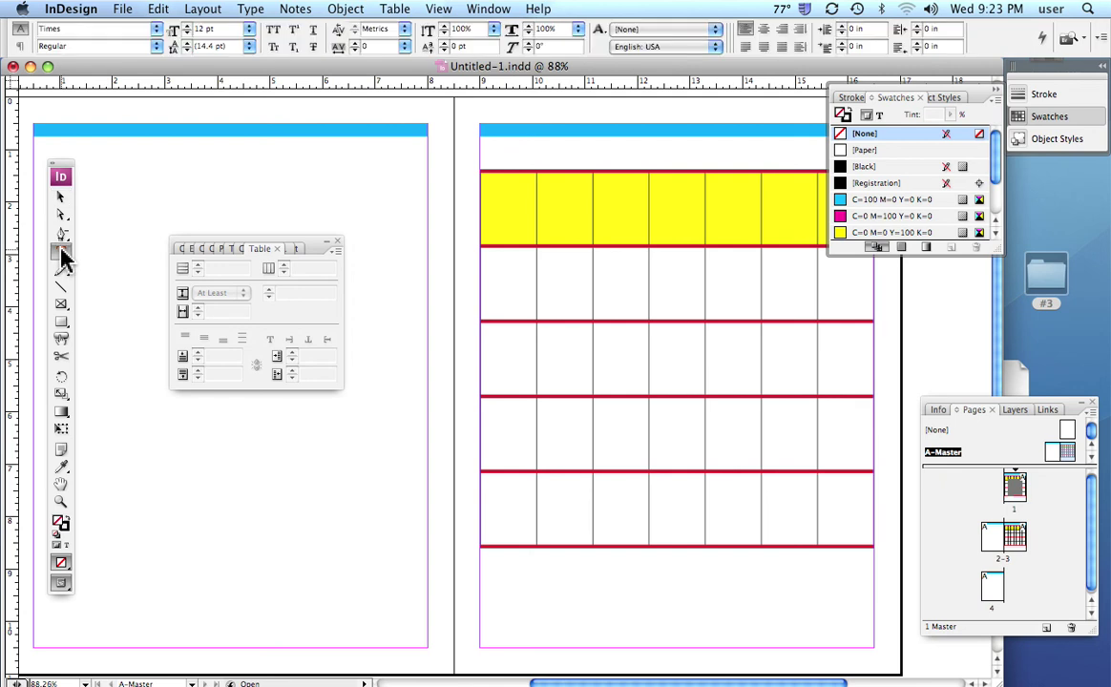
{"action": "key", "text": "super+equal"}
{"action": "key", "text": "super+equal"}
{"action": "left_click_drag", "start_coordinate": [442, 281], "coordinate": [399, 544]}
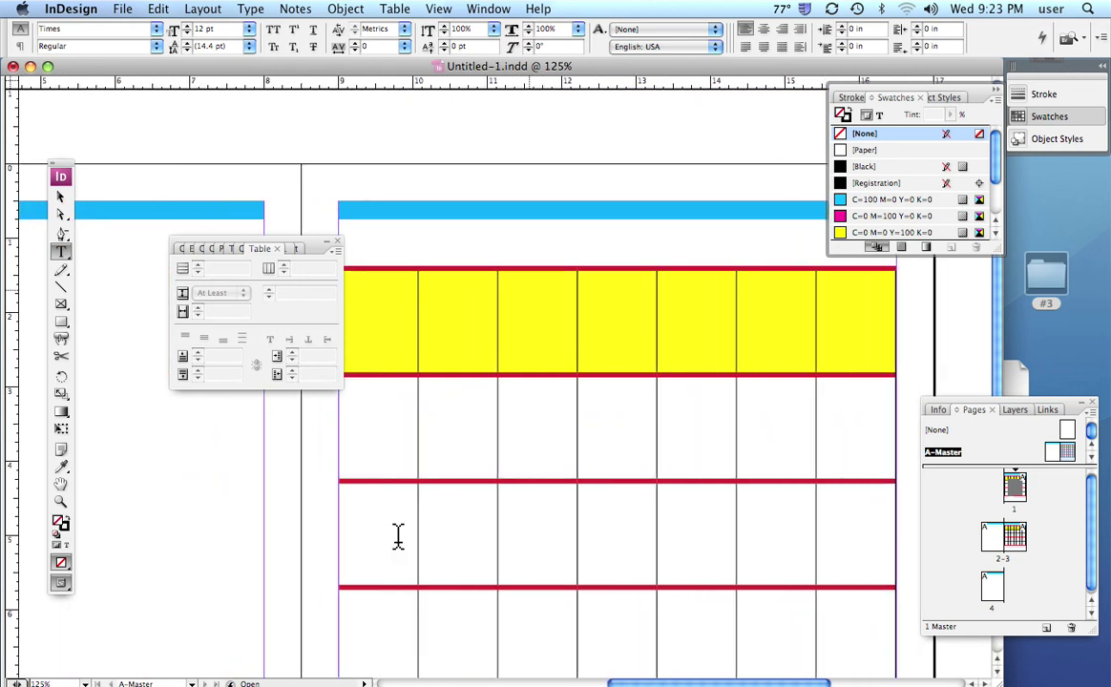
{"action": "left_click_drag", "start_coordinate": [315, 250], "coordinate": [1099, 150]}
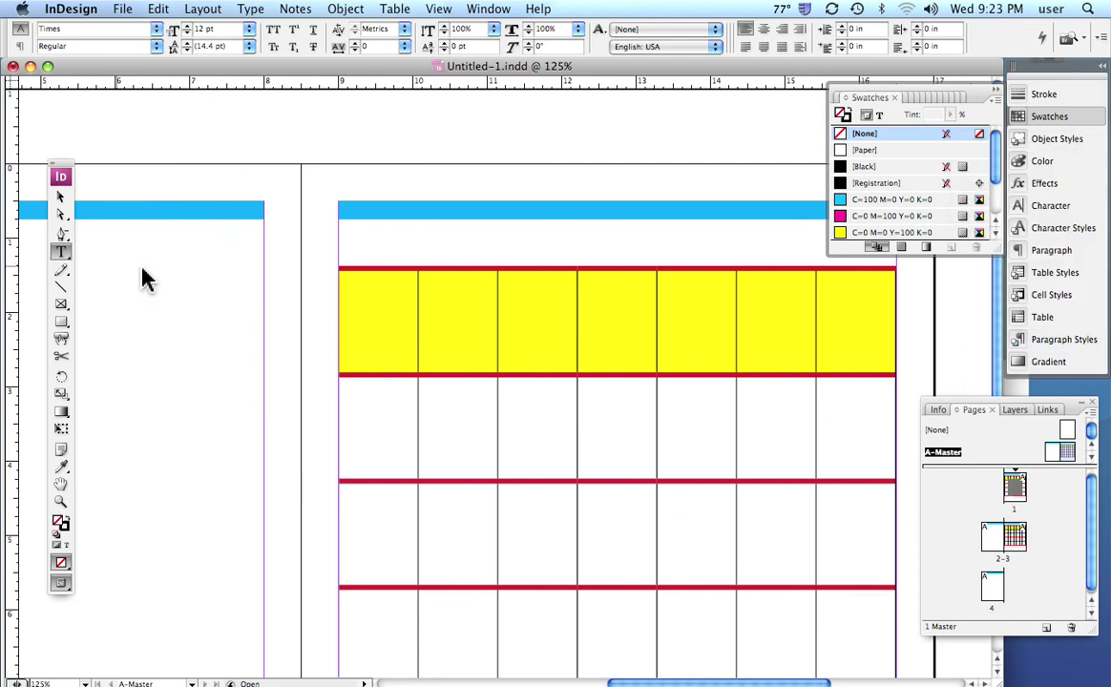
- Enter the numbers 1 through 7 across the seven cells of the yellow first row
{"action": "left_click", "coordinate": [353, 292]}
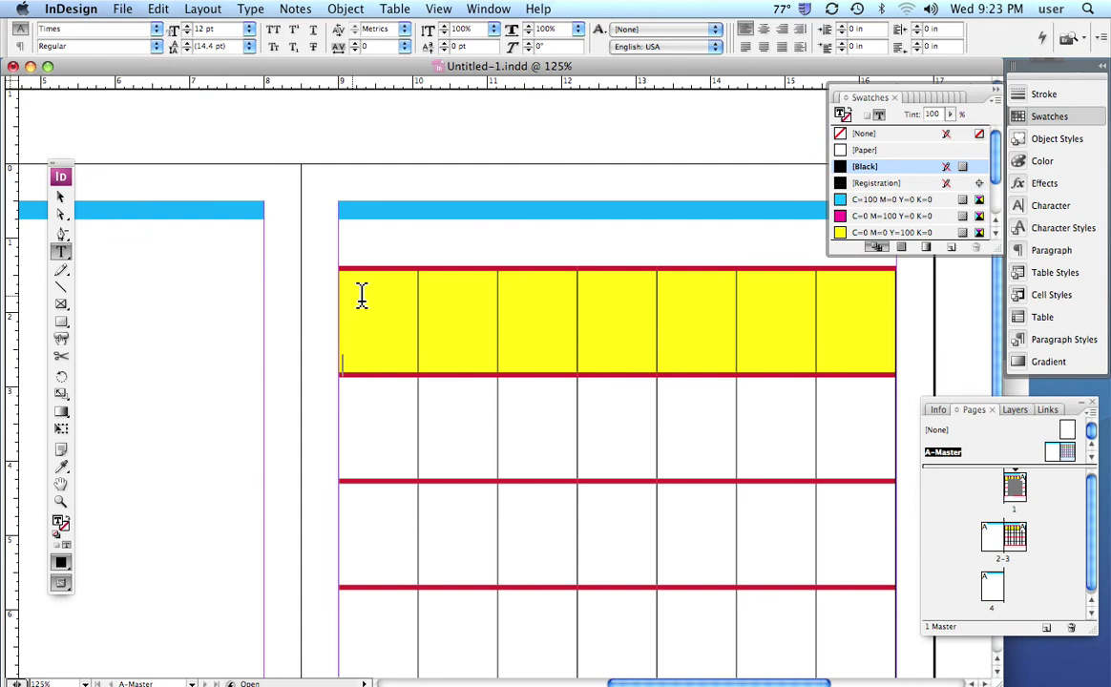
{"action": "type", "text": "1"}
{"action": "key", "text": "Tab"}
{"action": "type", "text": "2 "}
{"action": "type", "text": "3"}
{"action": "key", "text": "Tab"}
{"action": "type", "text": "4"}
{"action": "type", "text": "5"}
{"action": "type", "text": "6"}
{"action": "type", "text": "7"}
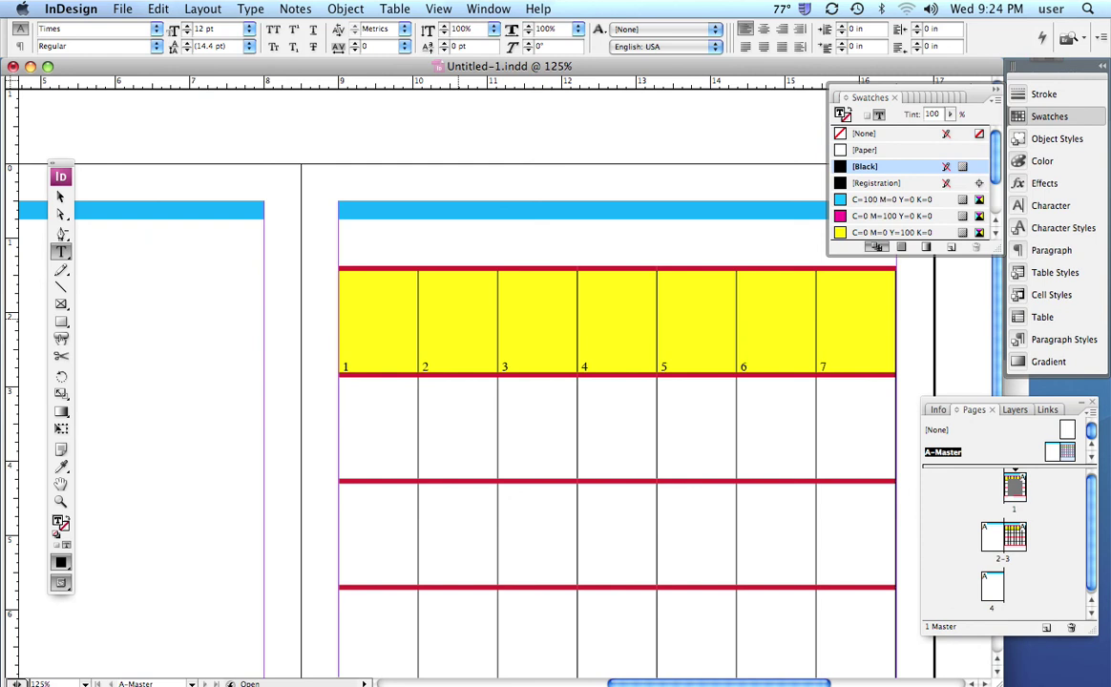
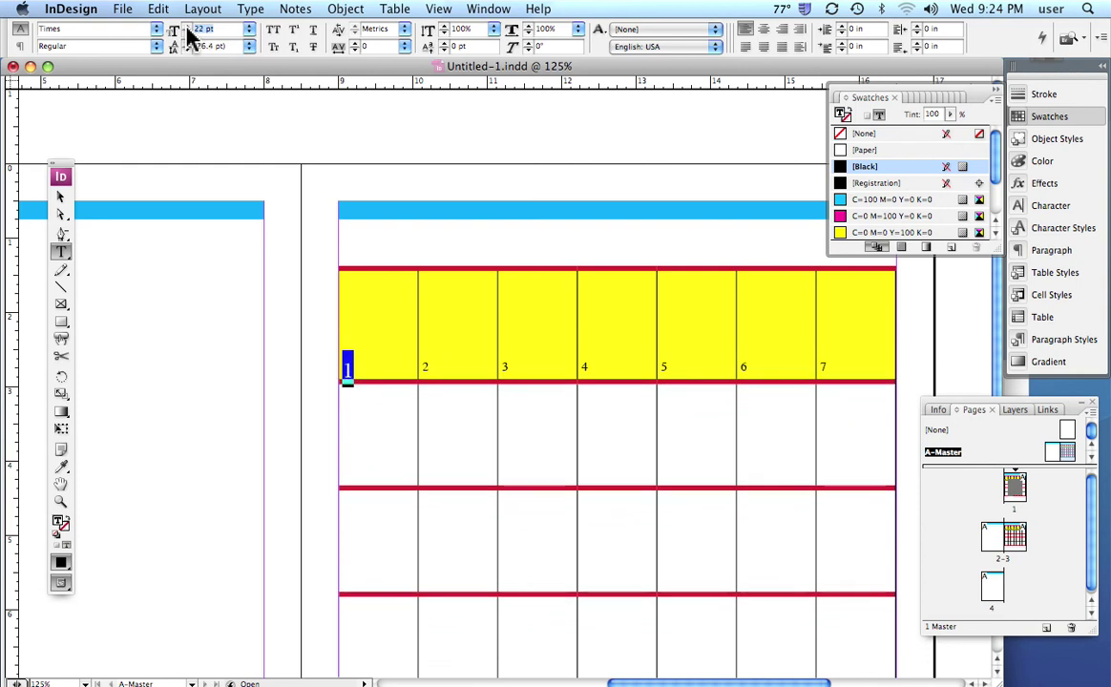
- Format the number 1 in the first cell as 24 pt Bold
{"action": "key", "text": "Up"}
{"action": "key", "text": "Up"}
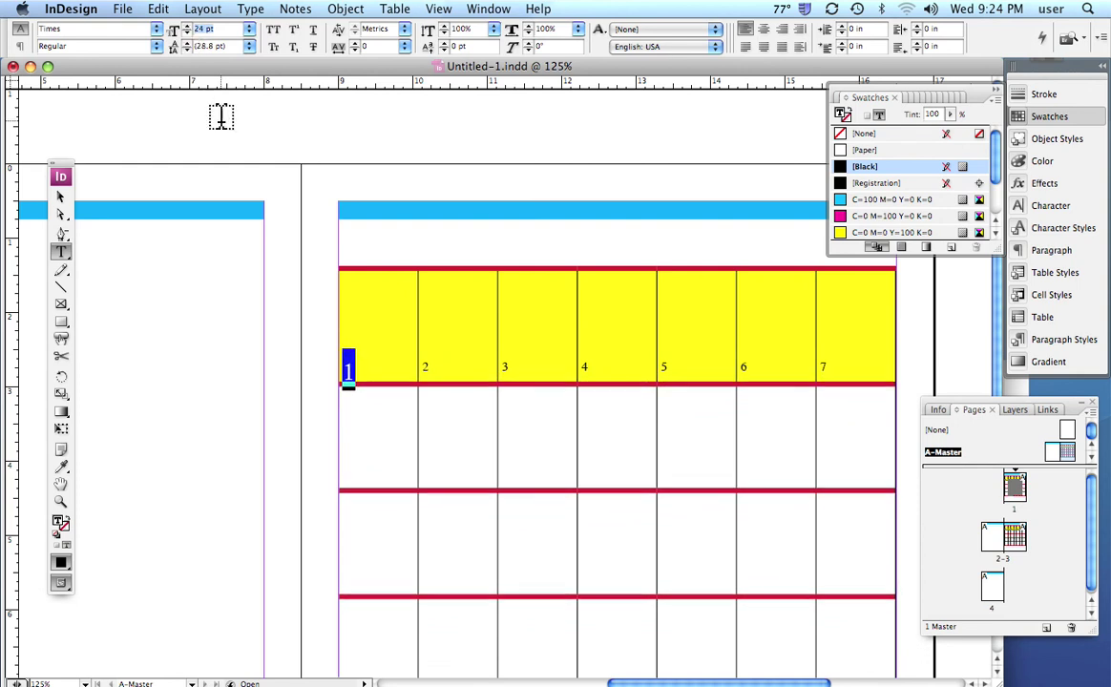
{"action": "left_click", "coordinate": [156, 47]}
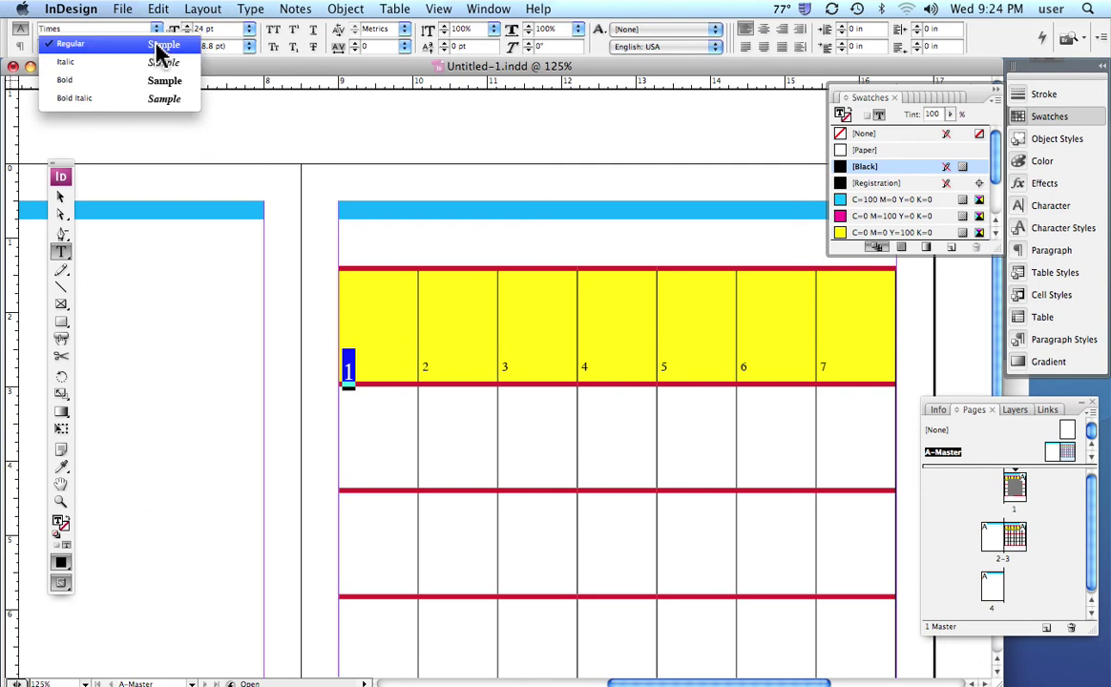
{"action": "left_click", "coordinate": [148, 82]}
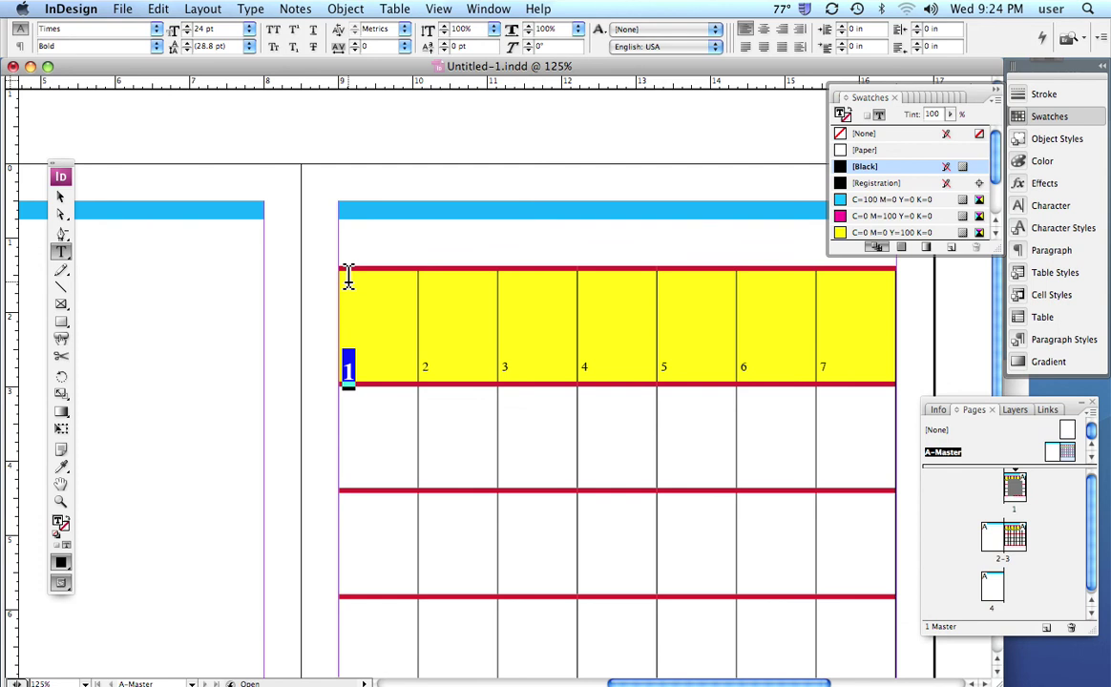
- Set the top and left text insets of the cell containing the number 1 to 0.25 in each
{"action": "left_click", "coordinate": [397, 10]}
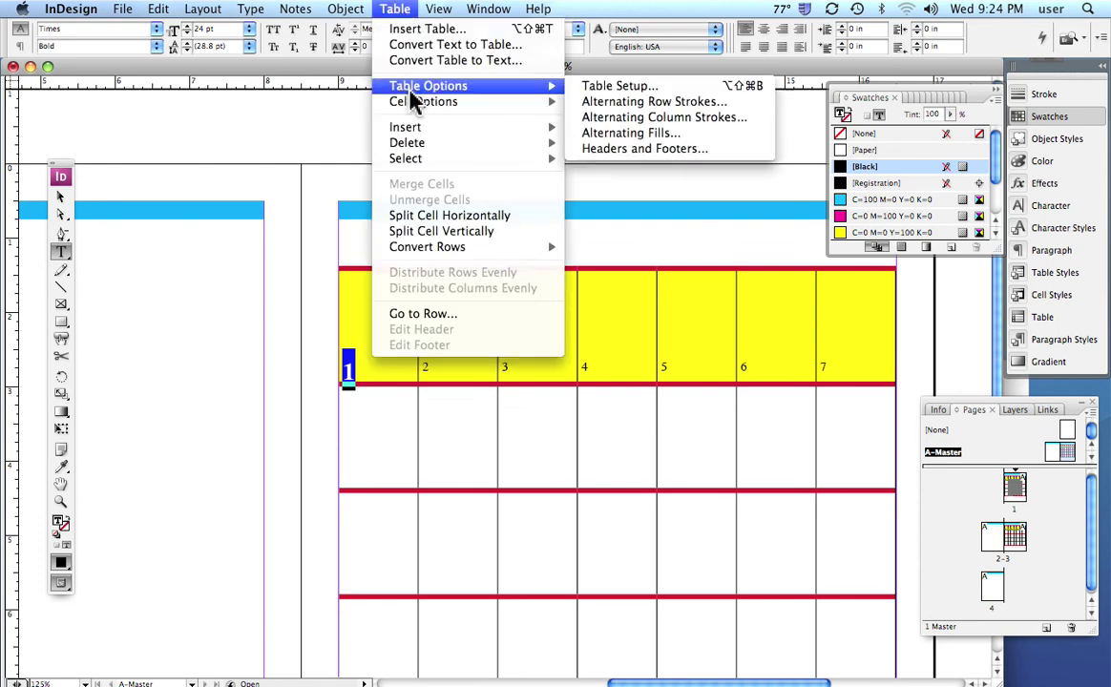
{"action": "mouse_move", "coordinate": [411, 93]}
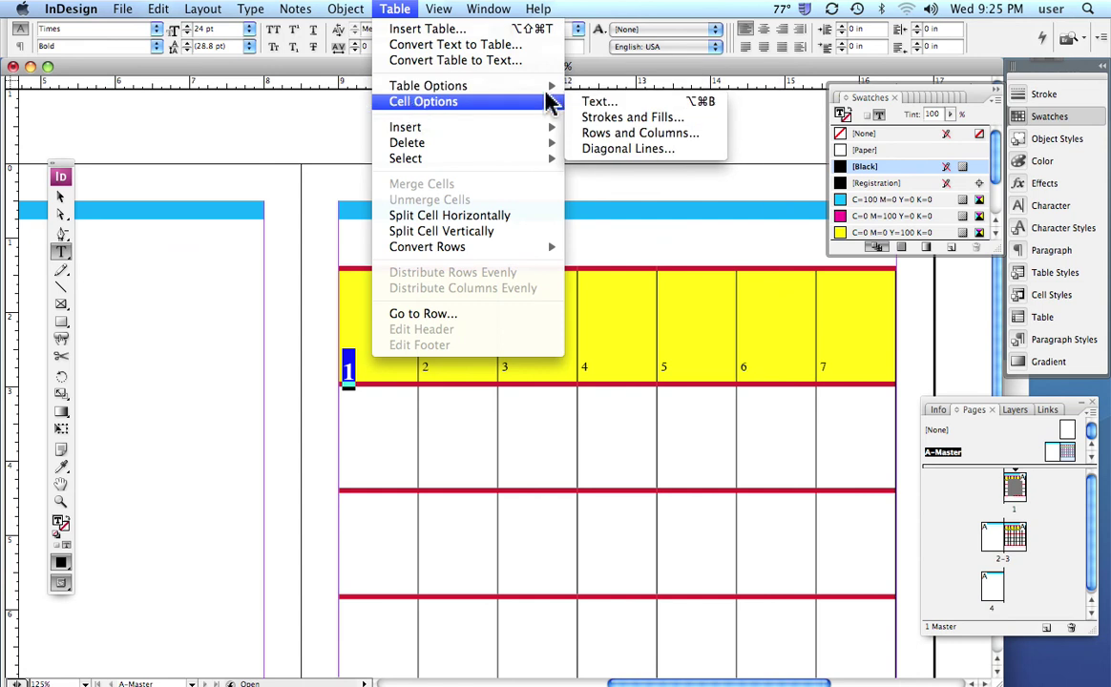
{"action": "left_click", "coordinate": [620, 103]}
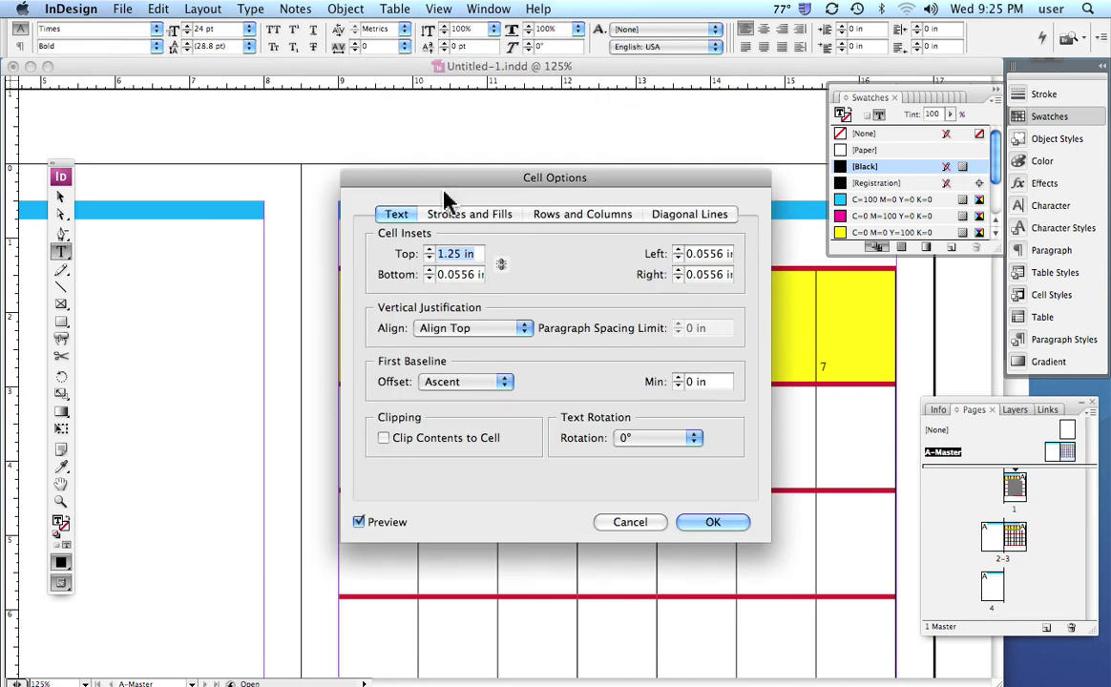
{"action": "left_click_drag", "start_coordinate": [429, 181], "coordinate": [296, 412]}
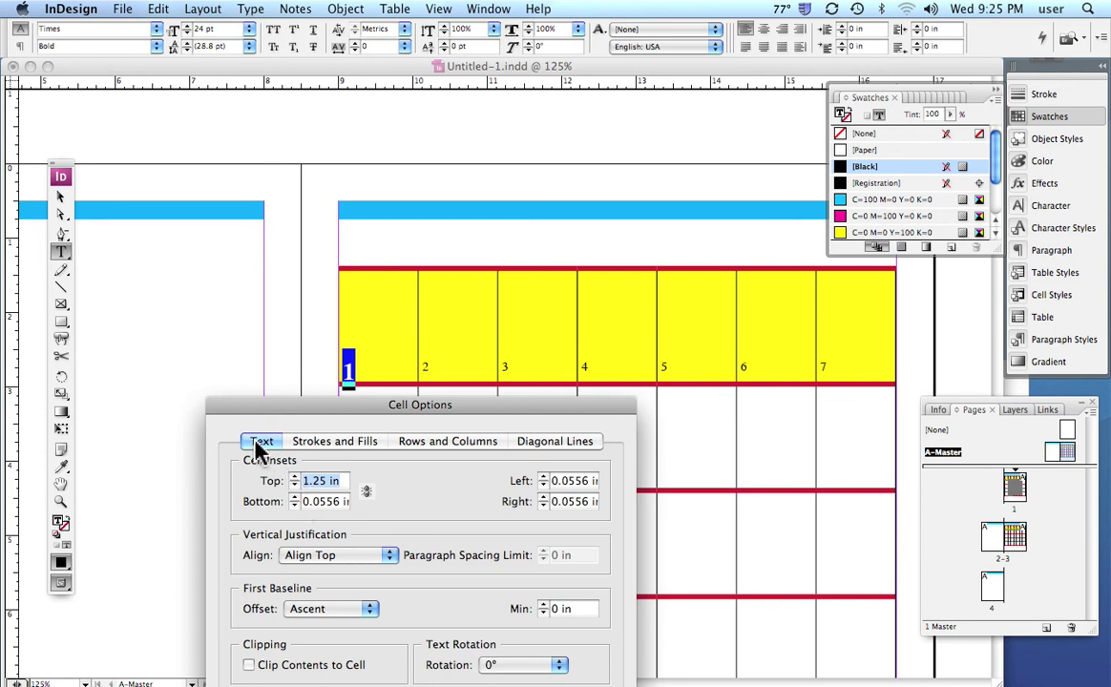
{"action": "left_click", "coordinate": [317, 488]}
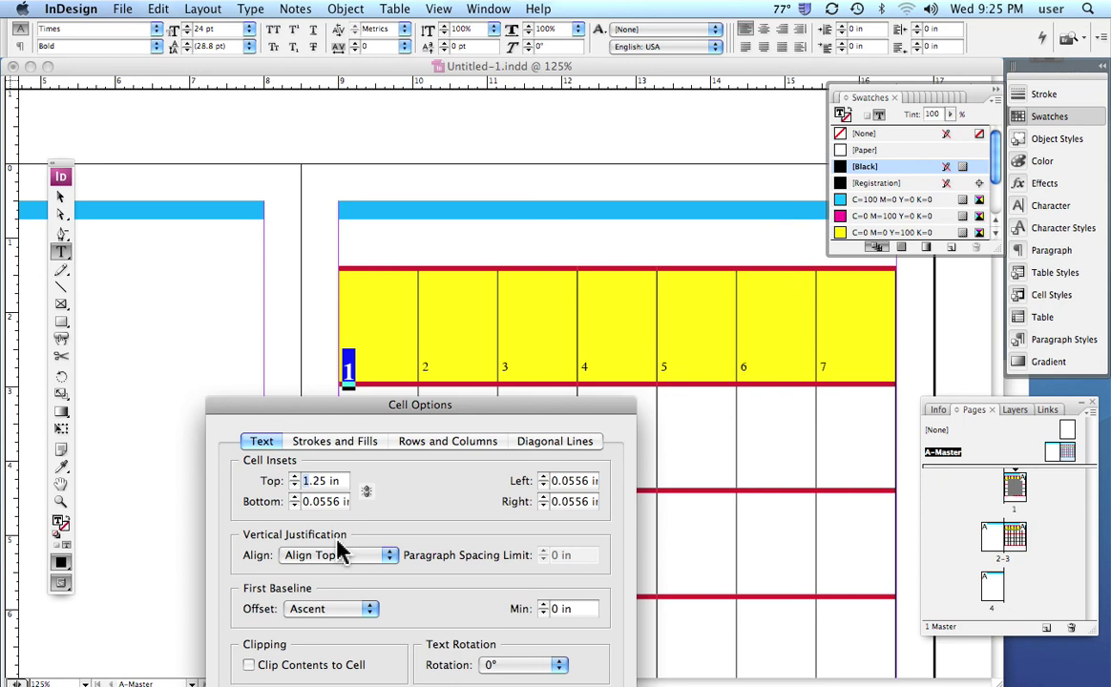
{"action": "key", "text": "BackSpace"}
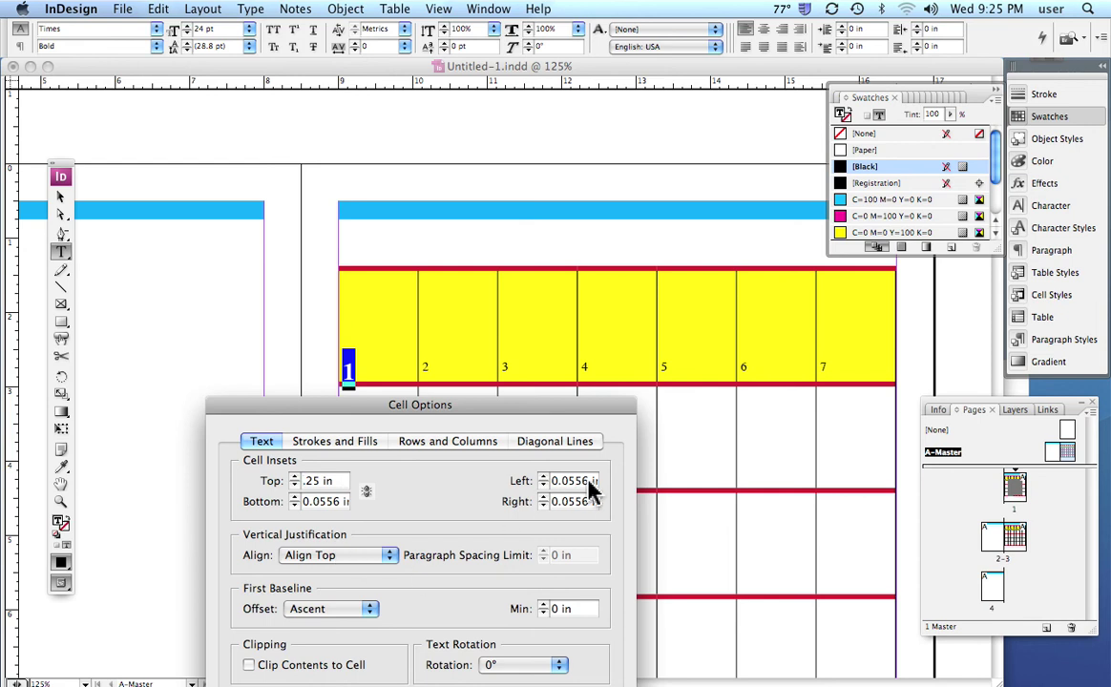
{"action": "left_click_drag", "start_coordinate": [588, 483], "coordinate": [545, 477]}
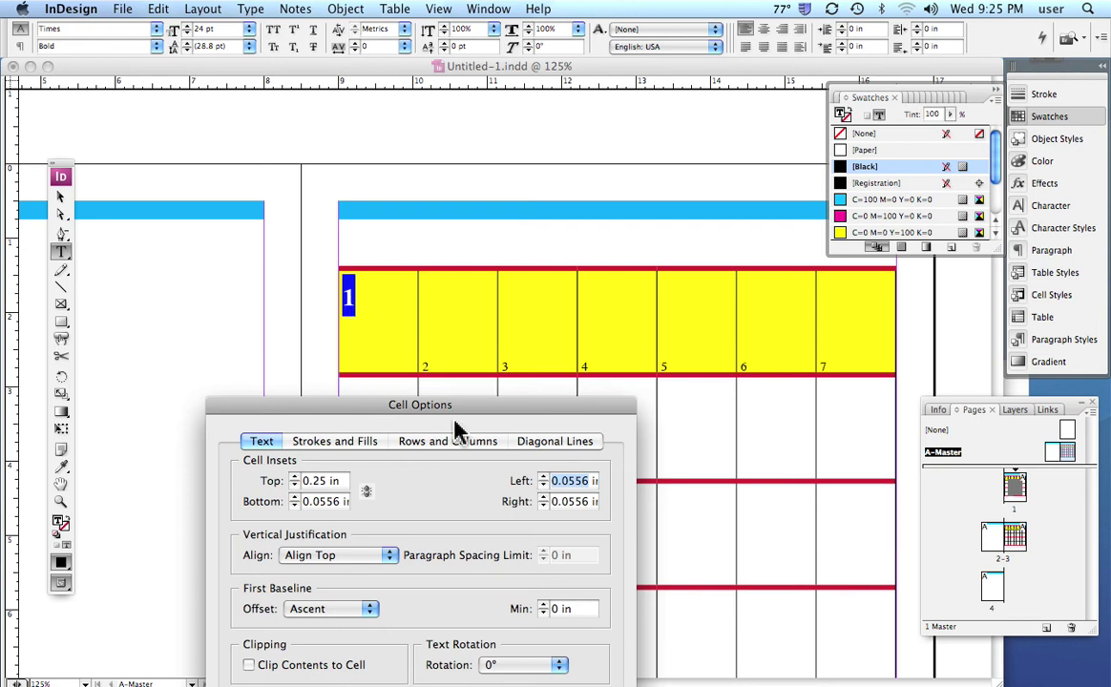
{"action": "key", "text": "BackSpace"}
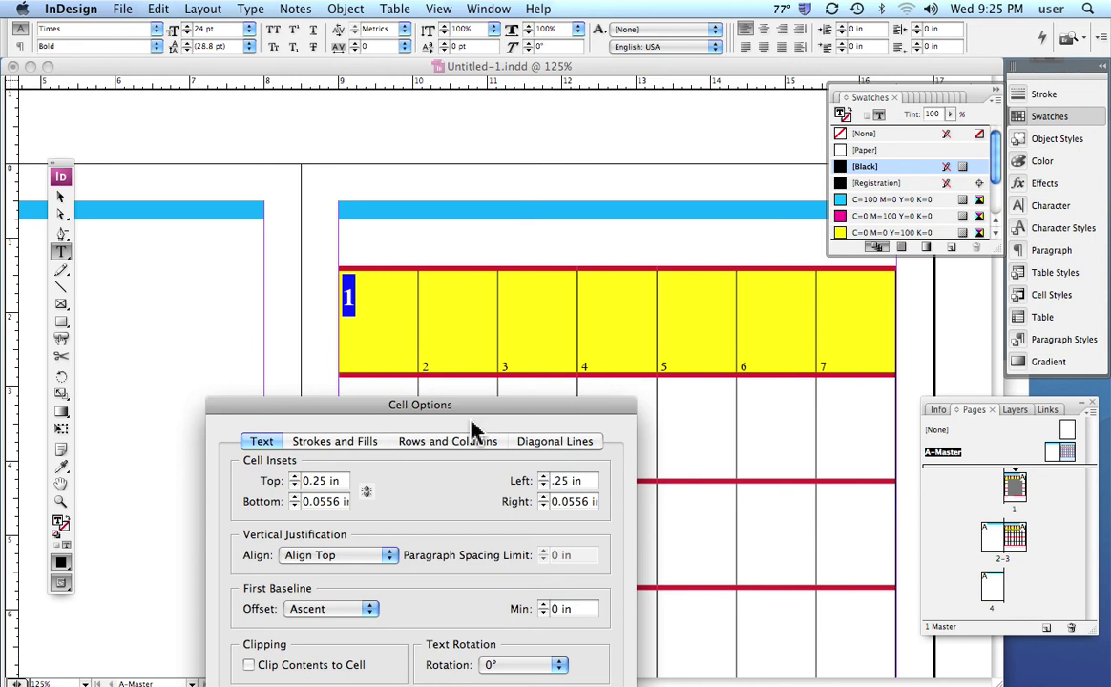
{"action": "left_click_drag", "start_coordinate": [305, 413], "coordinate": [612, 220]}
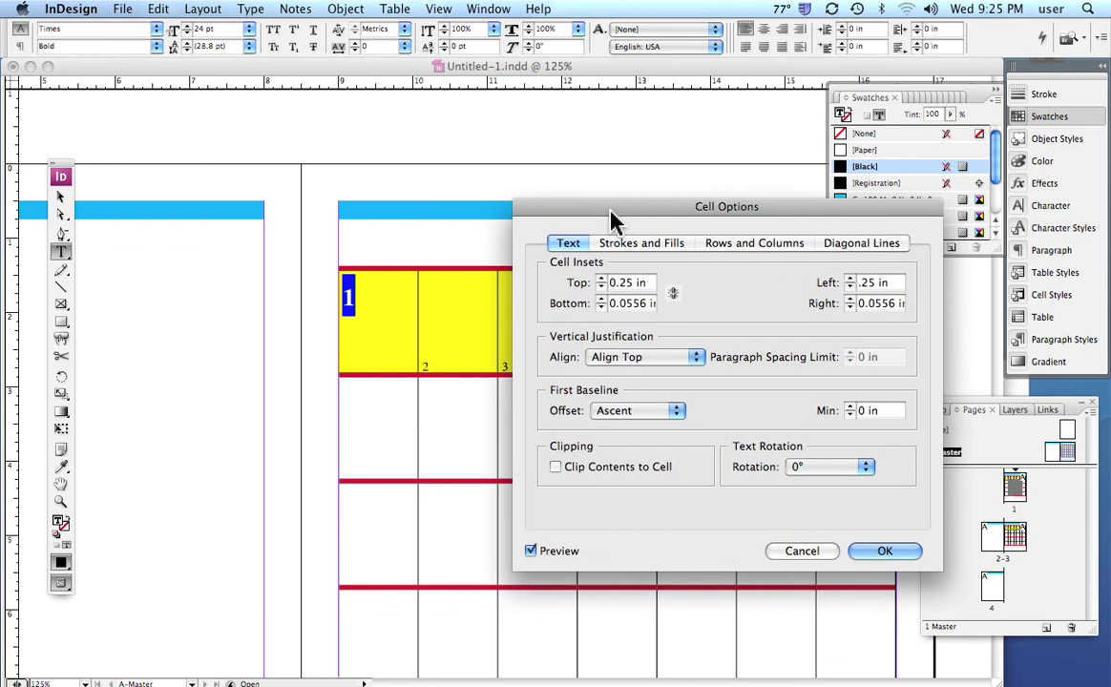
{"action": "left_click", "coordinate": [881, 554]}
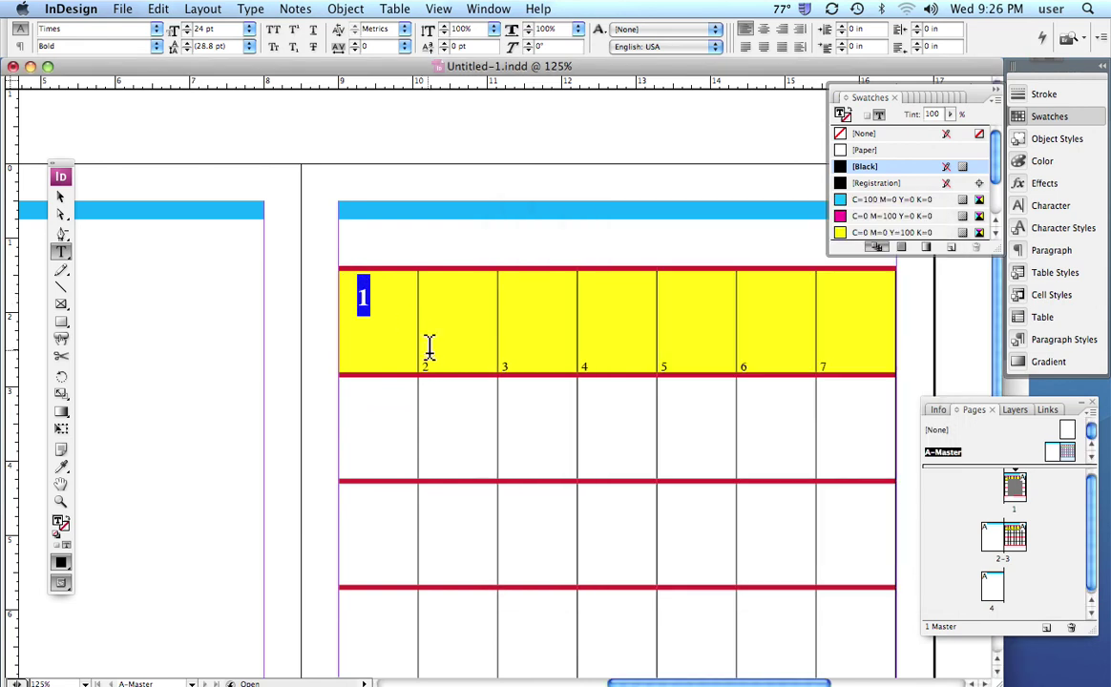
- Select the cells numbered 2 through 7 and examine their text inset and alignment options
{"action": "left_click_drag", "start_coordinate": [429, 362], "coordinate": [907, 315]}
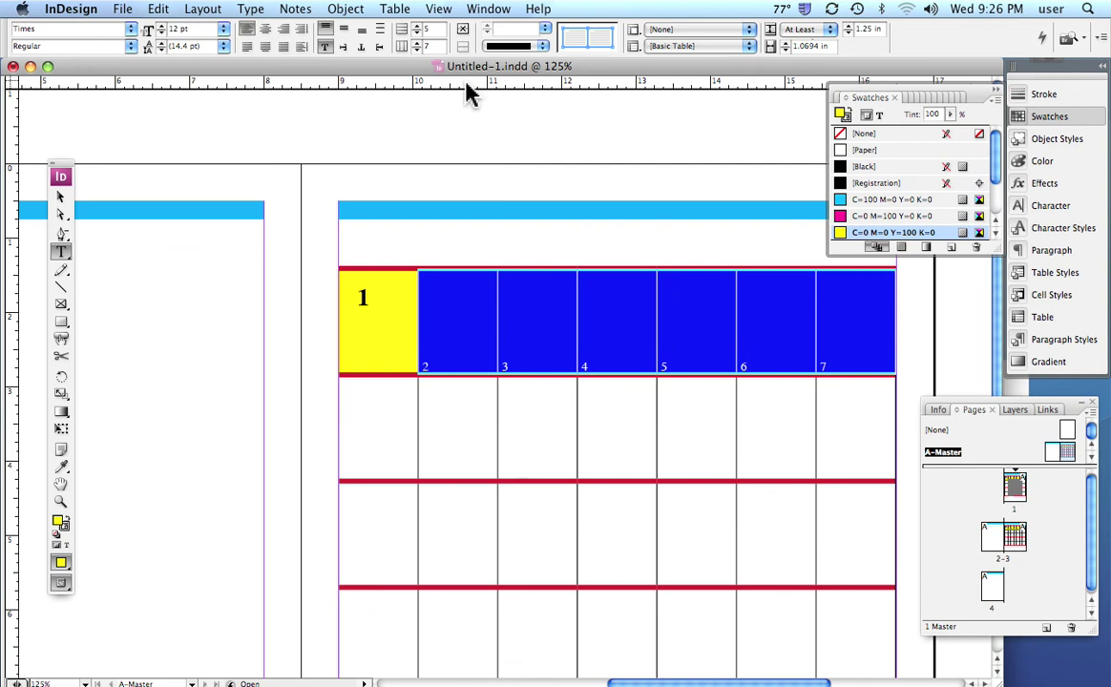
{"action": "left_click", "coordinate": [399, 12]}
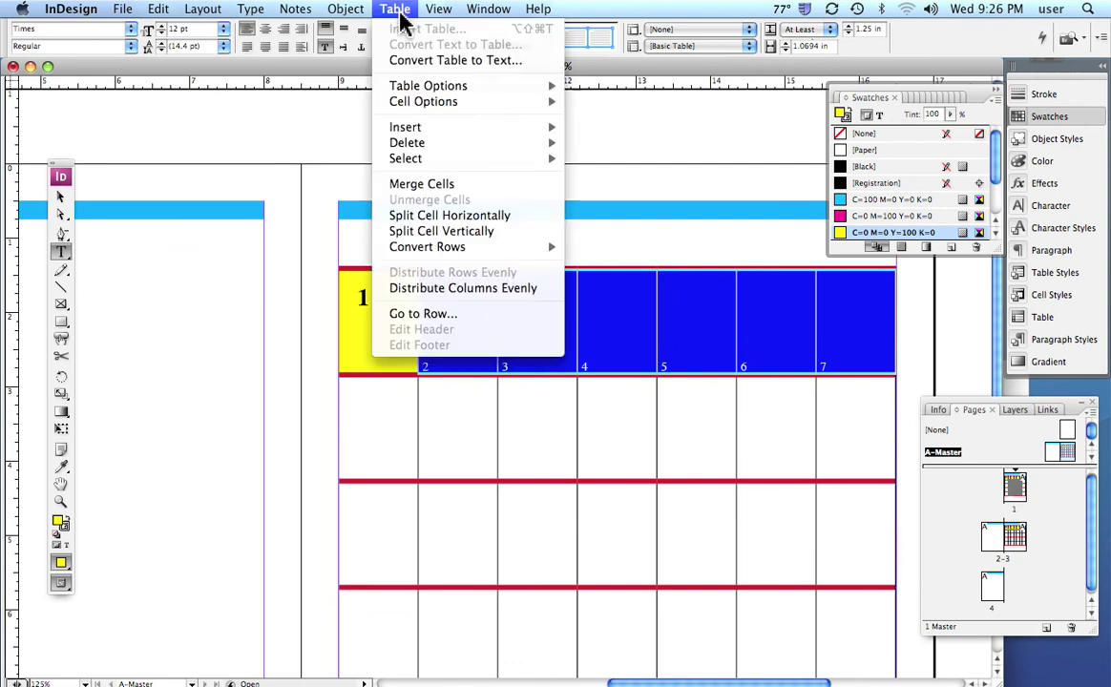
{"action": "mouse_move", "coordinate": [424, 105]}
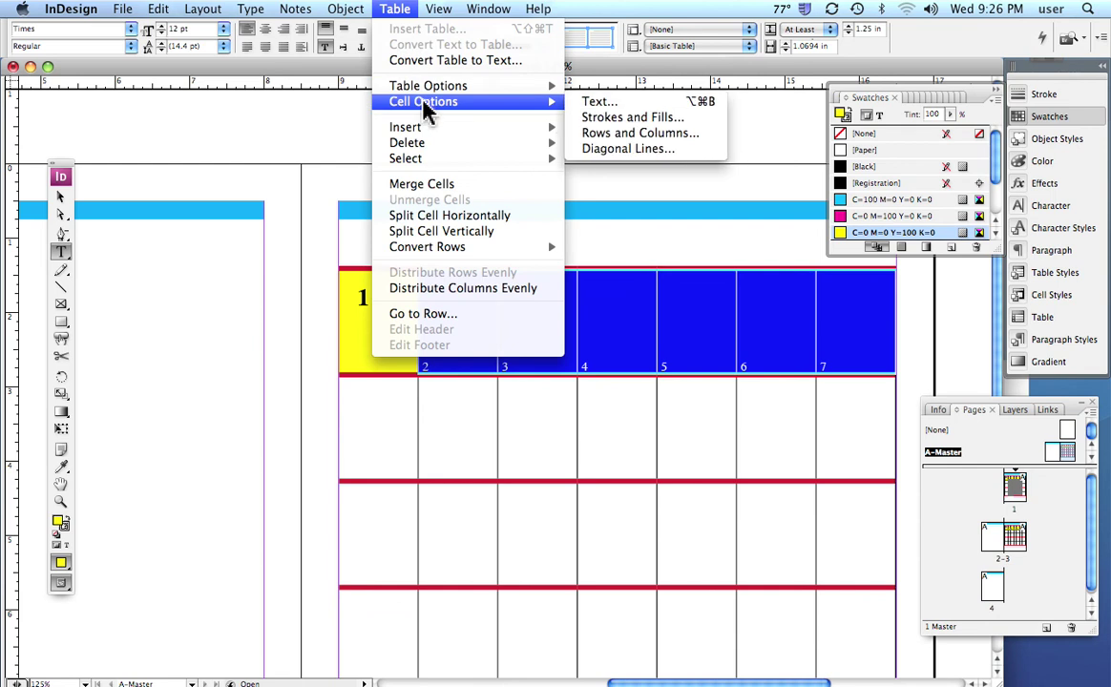
{"action": "left_click", "coordinate": [599, 101]}
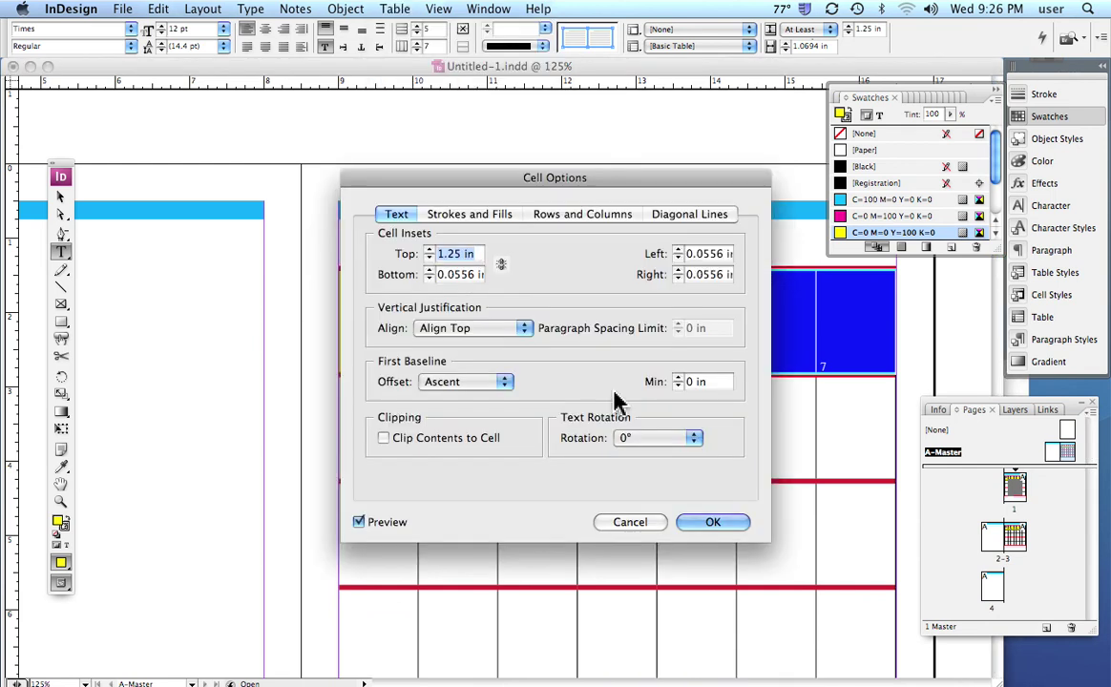
{"action": "left_click_drag", "start_coordinate": [403, 187], "coordinate": [279, 407]}
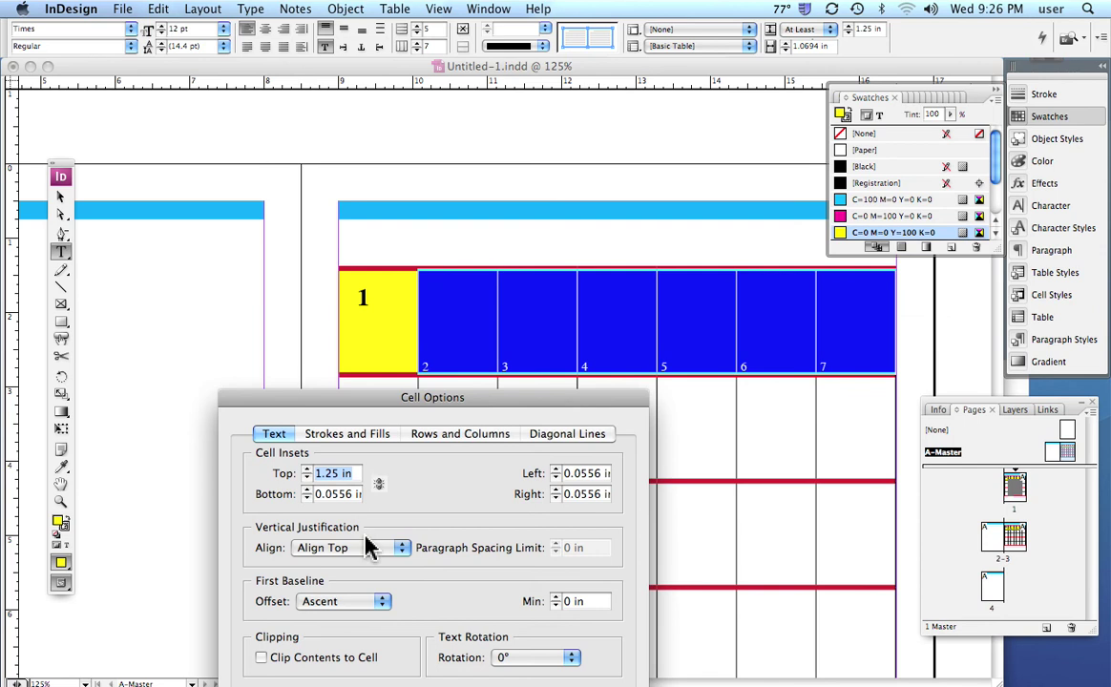
{"action": "left_click_drag", "start_coordinate": [265, 403], "coordinate": [305, 385]}
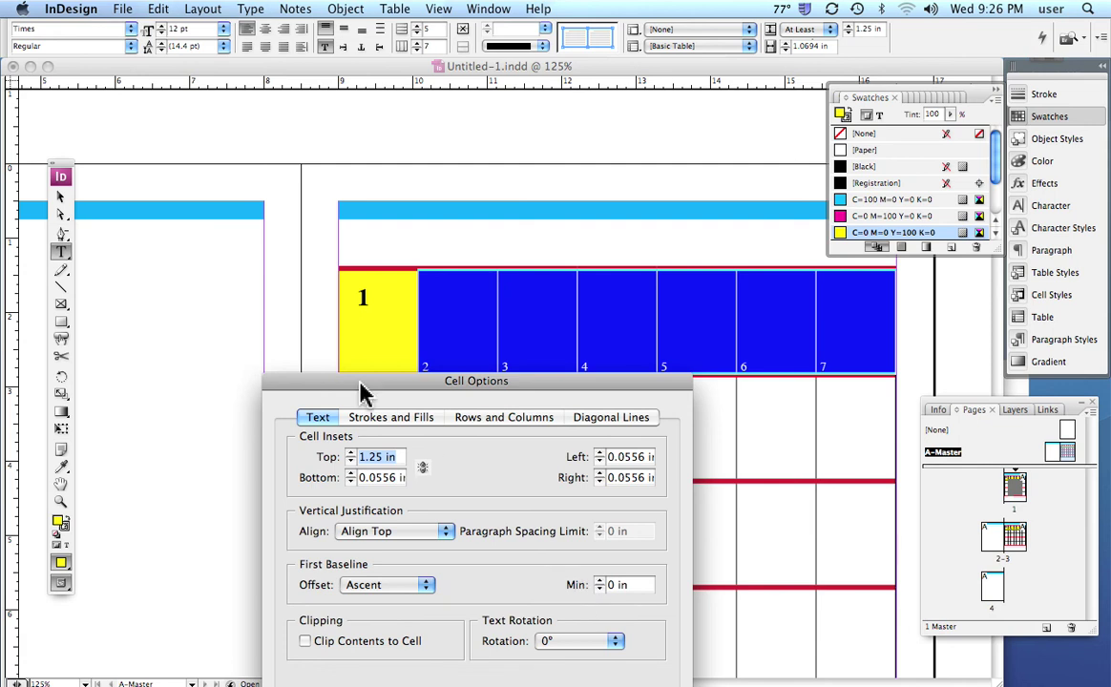
{"action": "left_click_drag", "start_coordinate": [364, 391], "coordinate": [5, 182]}
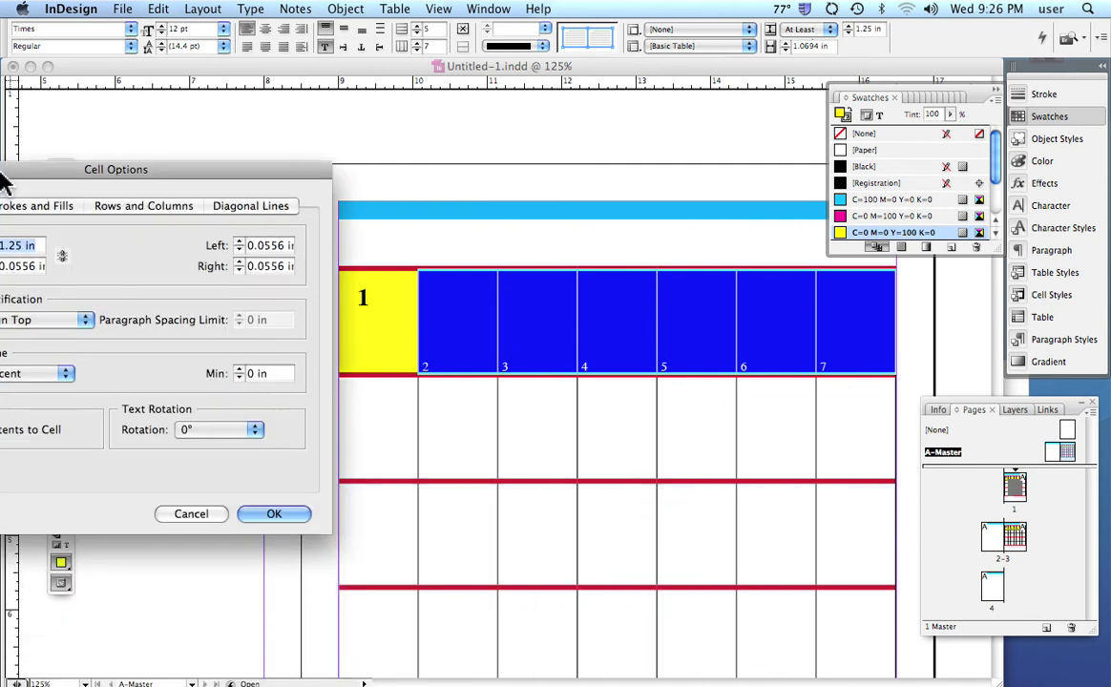
{"action": "left_click", "coordinate": [267, 515]}
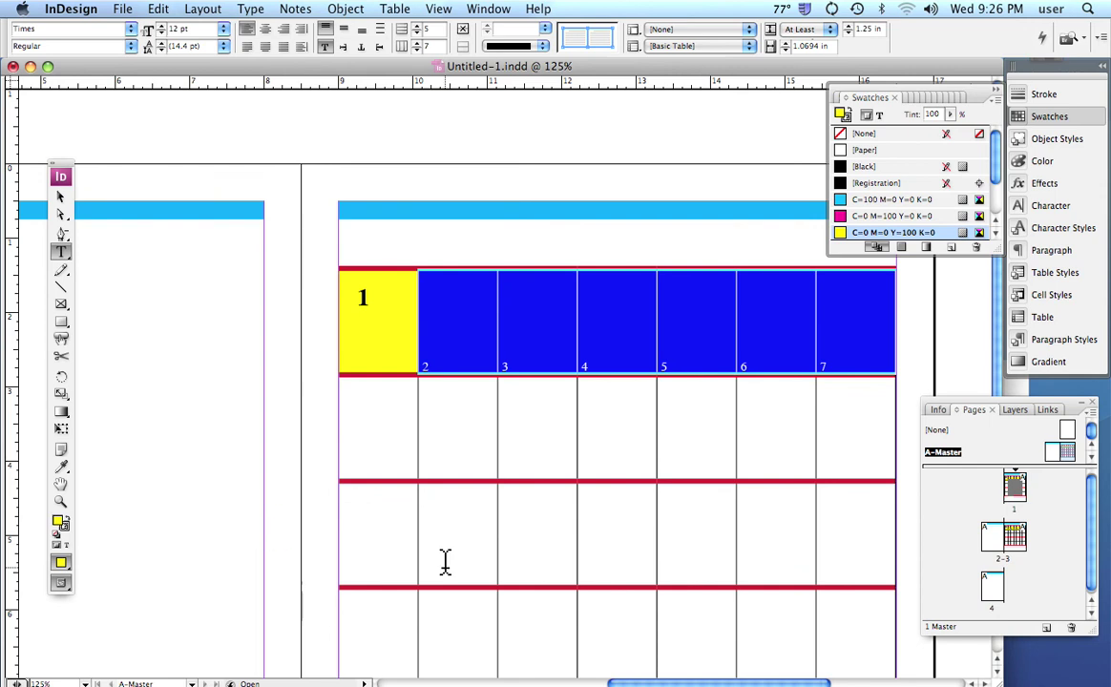
- Narrow the table's first column by about 0.2 in, moving its dividing line together with the columns that follow
{"action": "left_click", "coordinate": [60, 197]}
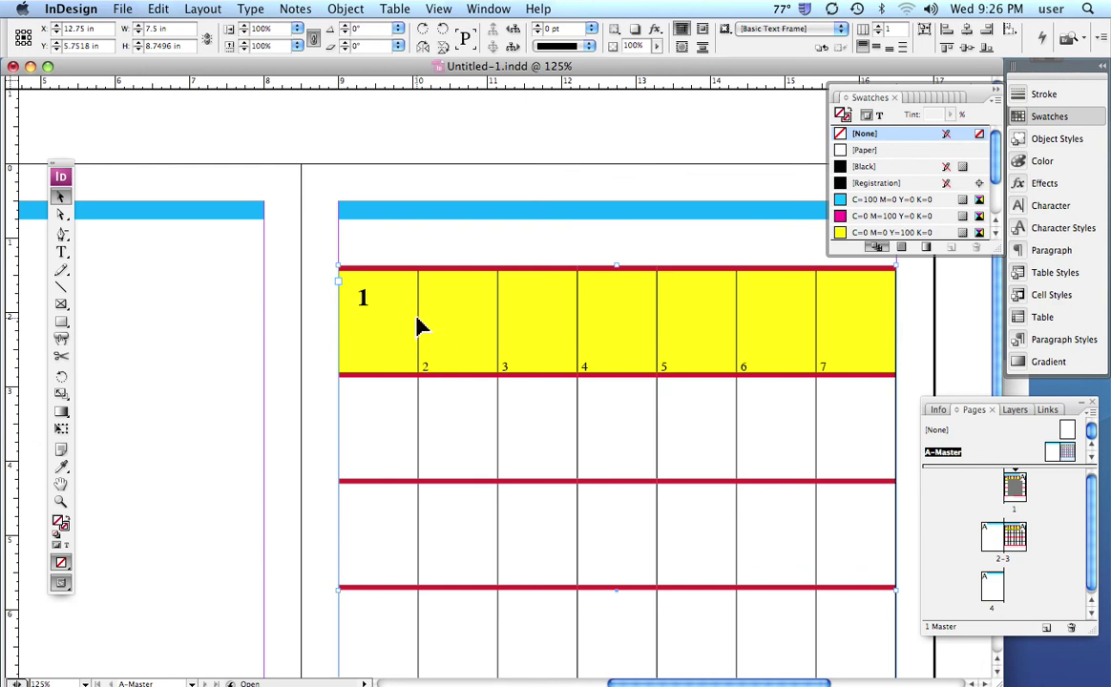
{"action": "left_click", "coordinate": [61, 252]}
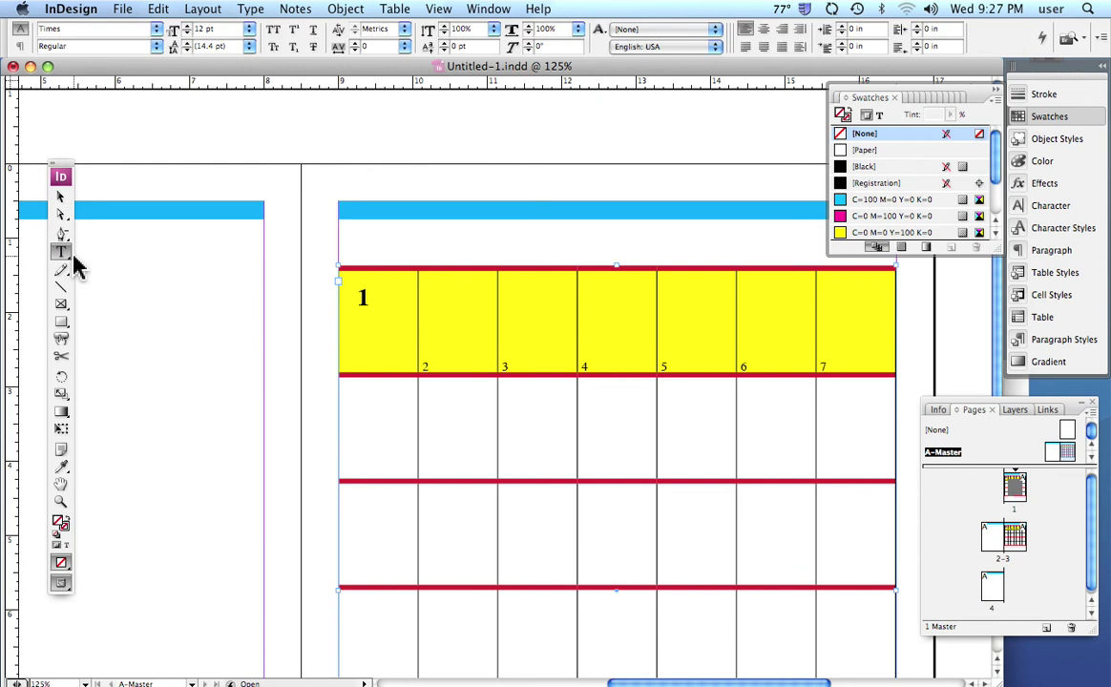
{"action": "mouse_move", "coordinate": [418, 334]}
{"action": "left_mouse_down"}
{"action": "mouse_move", "coordinate": [476, 332]}
{"action": "mouse_move", "coordinate": [401, 339]}
{"action": "left_mouse_up"}
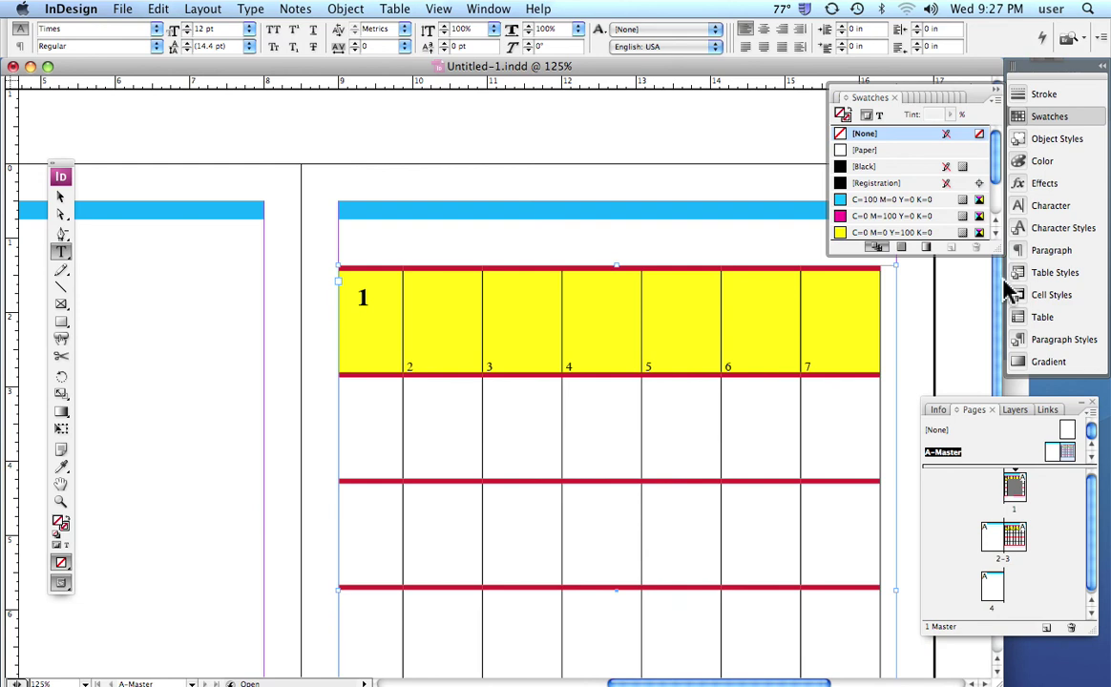
{"action": "mouse_move", "coordinate": [96, 678]}
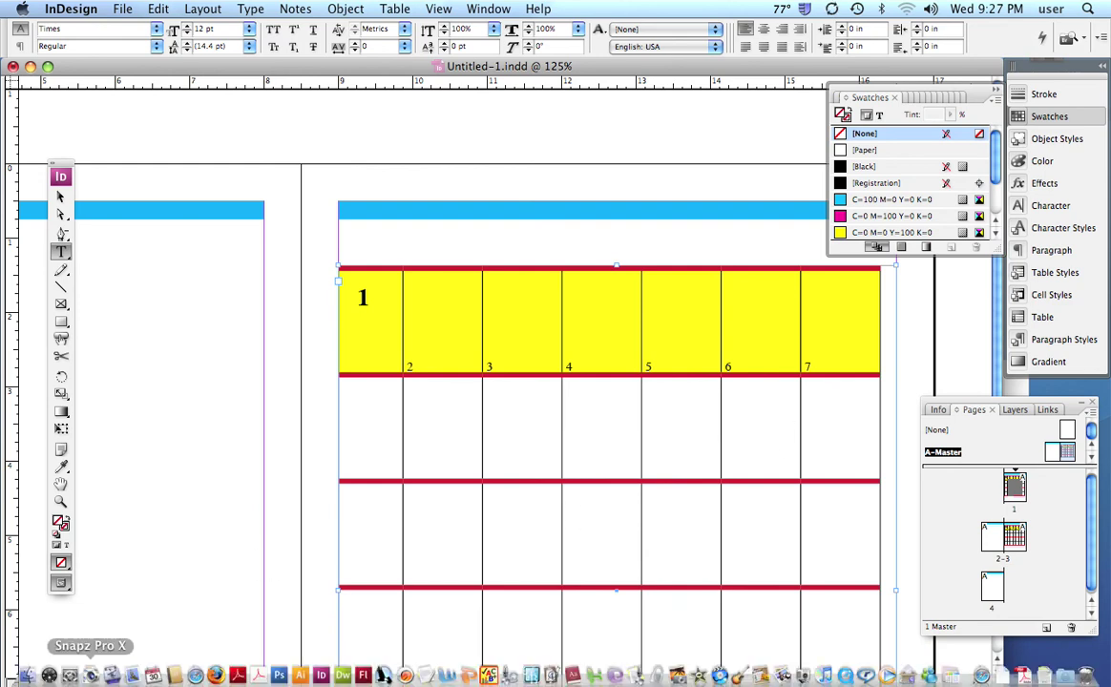